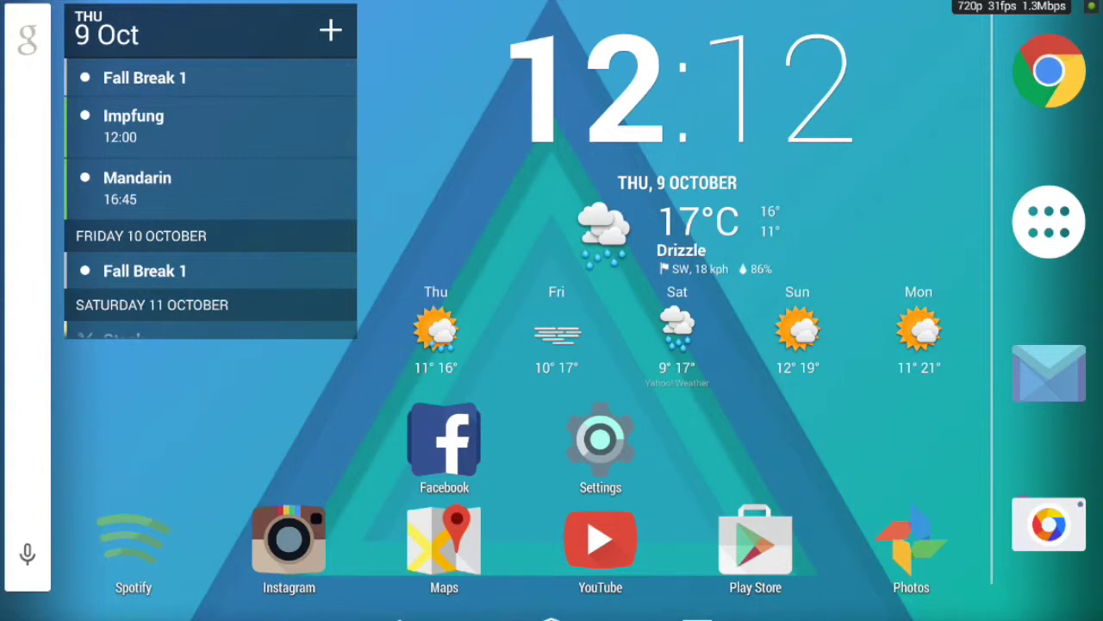
Search the Play Store for 'bad piggy' and open Rovio's Bad Piggies app page
left_click(755, 543)
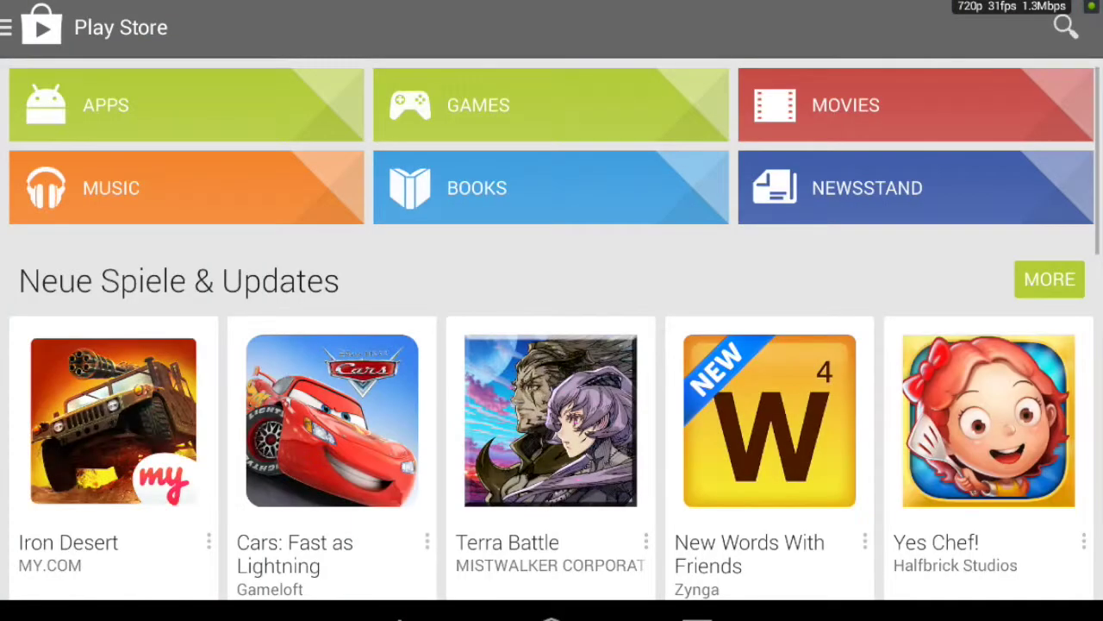
left_click(1065, 27)
type("bad")
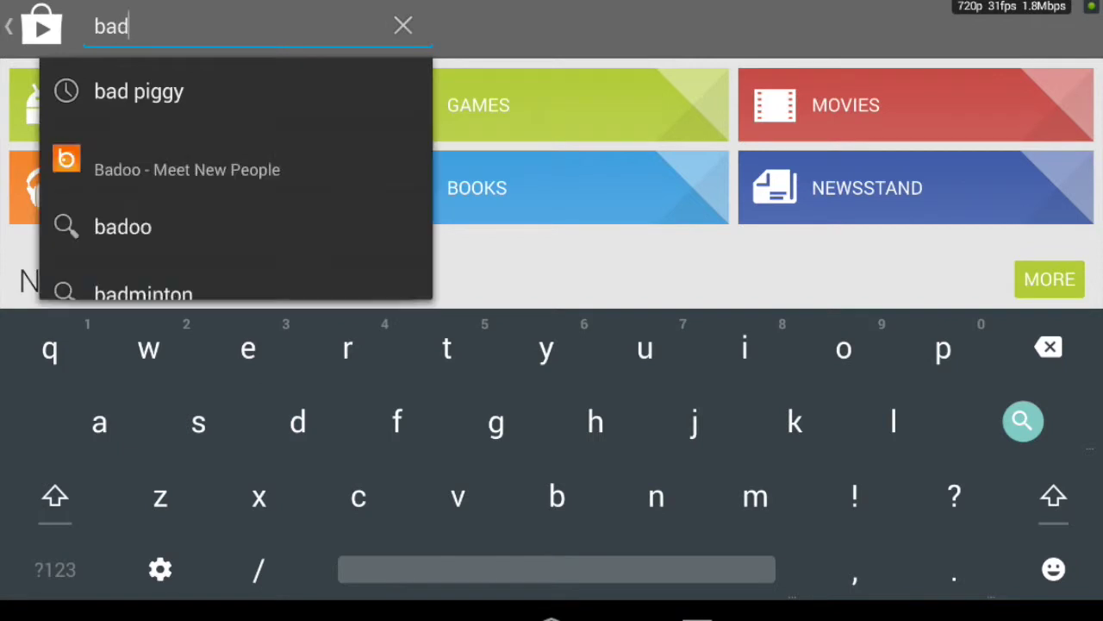
type(" pig")
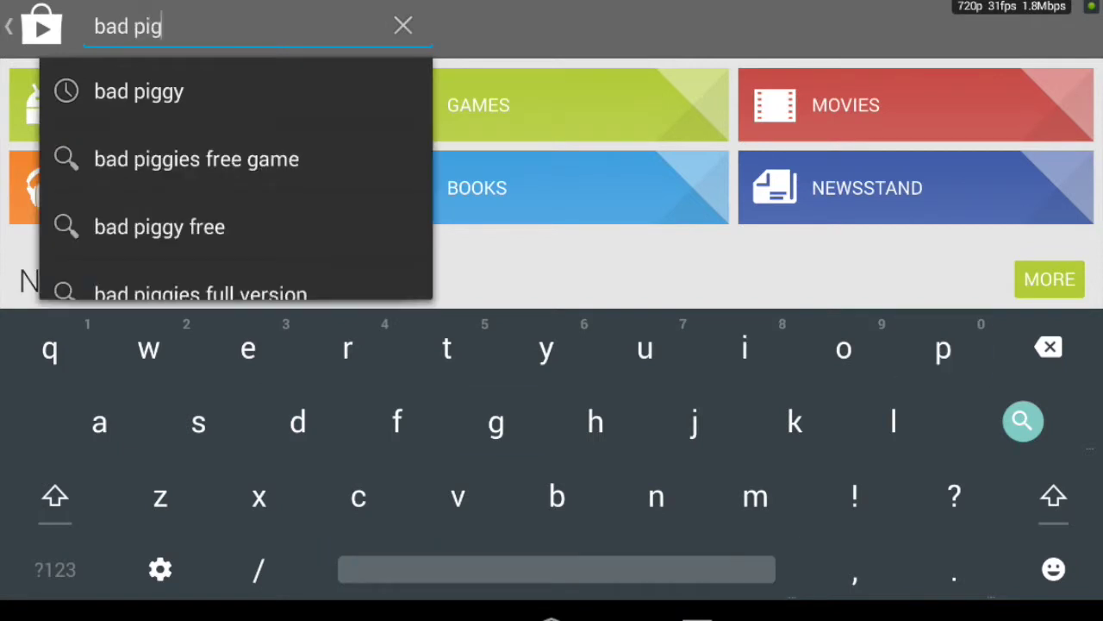
type("gy")
key("Return")
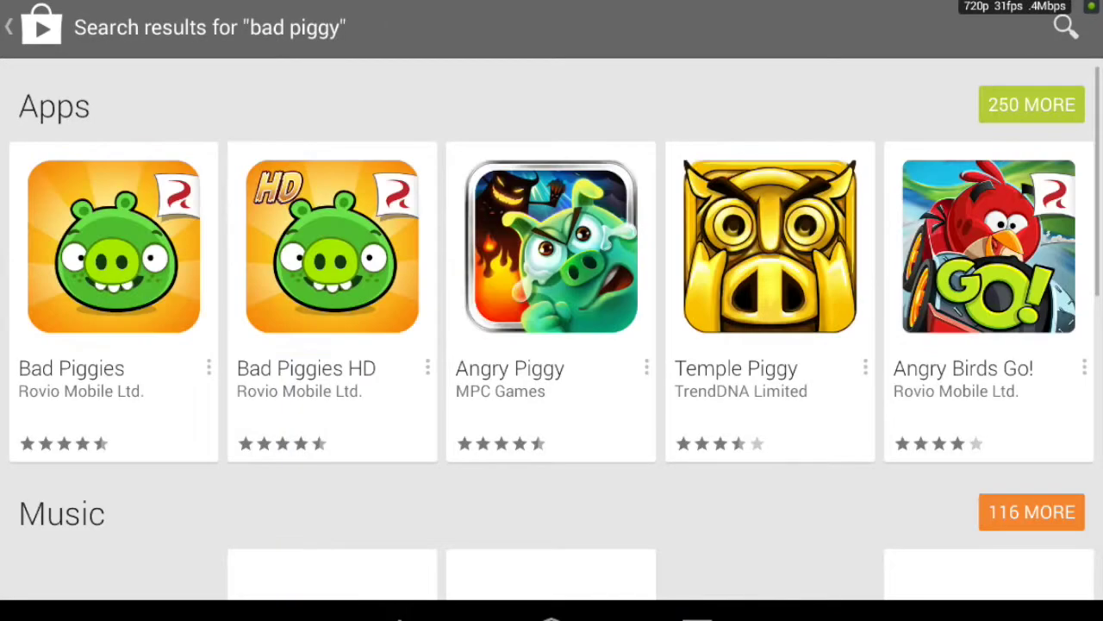
left_click(113, 258)
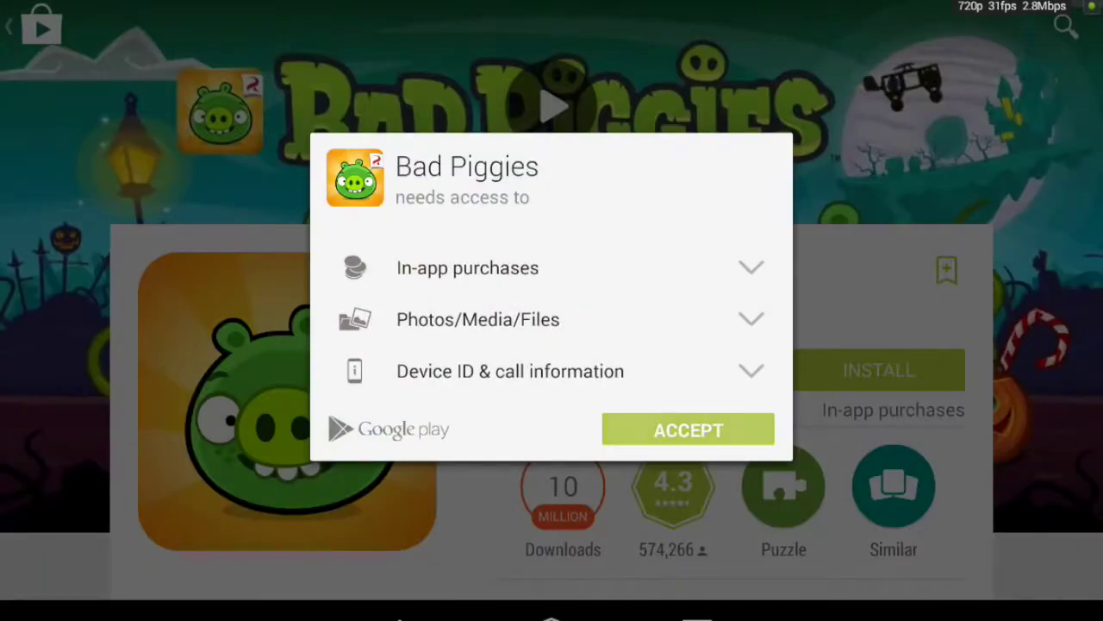
Install Bad Piggies, accepting its permissions, and wait for the download to finish
left_click(689, 428)
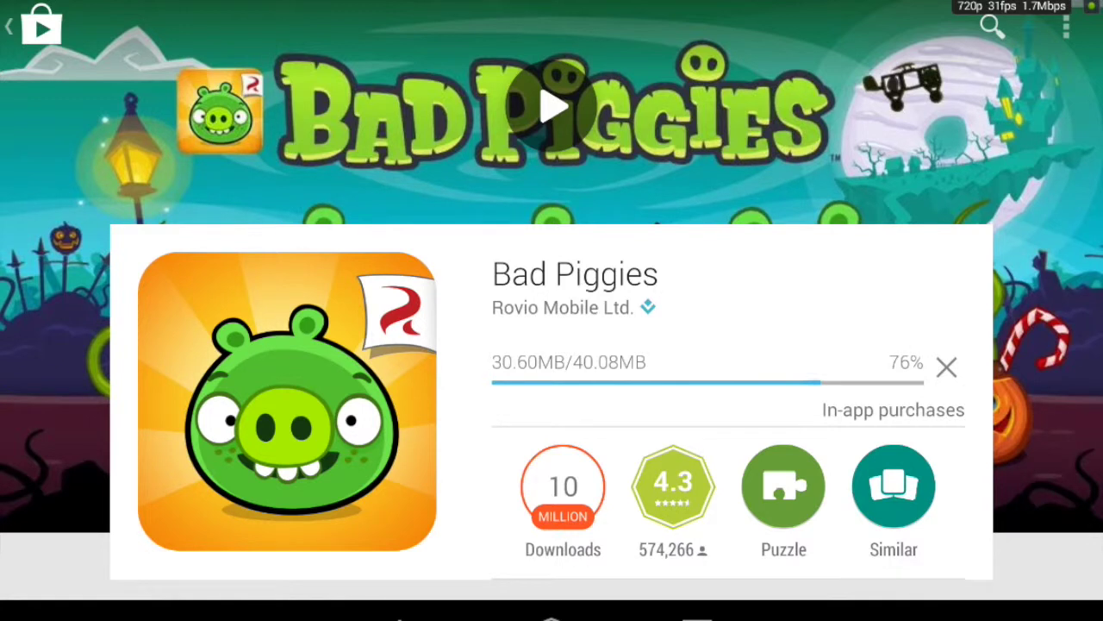
scroll(552, 345, "down", 1)
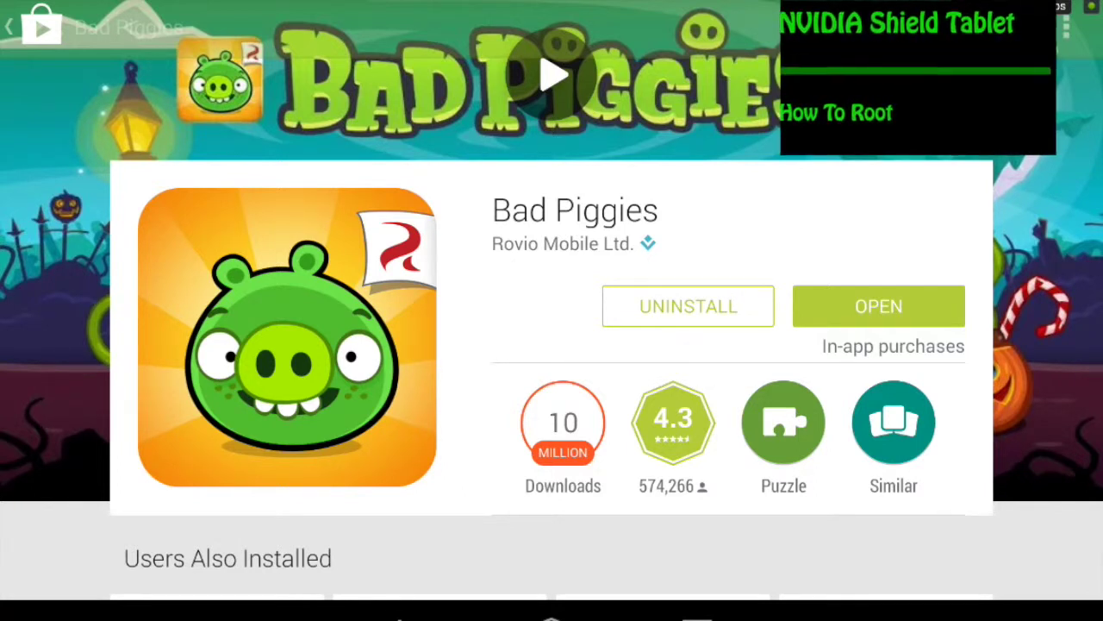
Return to the home screen and clear the Bad Piggies download notification
left_click(551, 614)
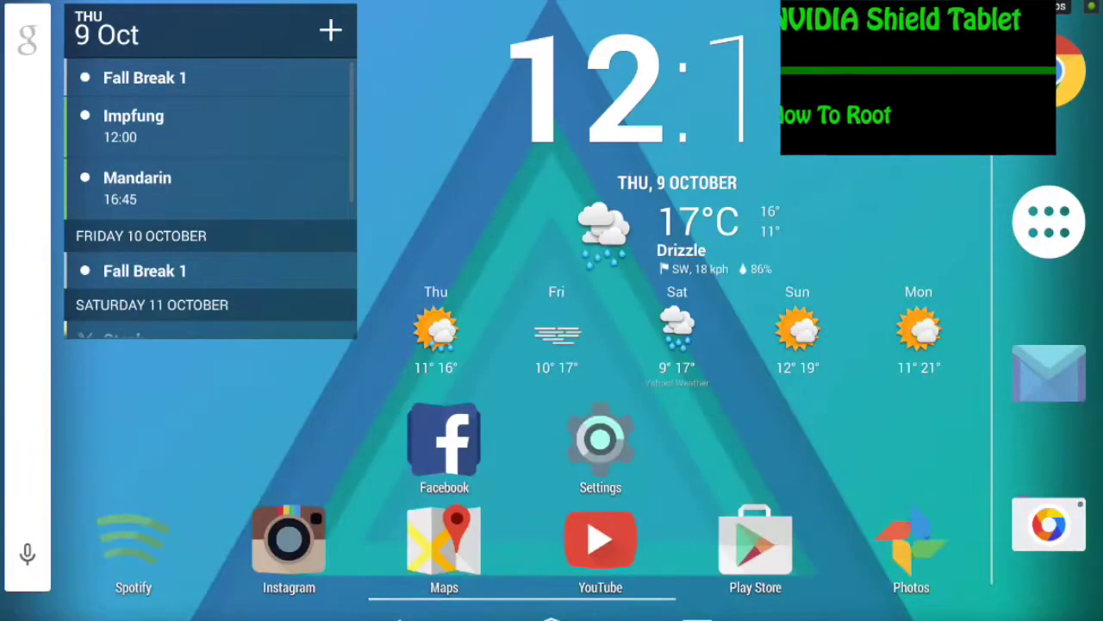
left_click_drag(310, 1, 310, 258)
left_click_drag(172, 86, 518, 86)
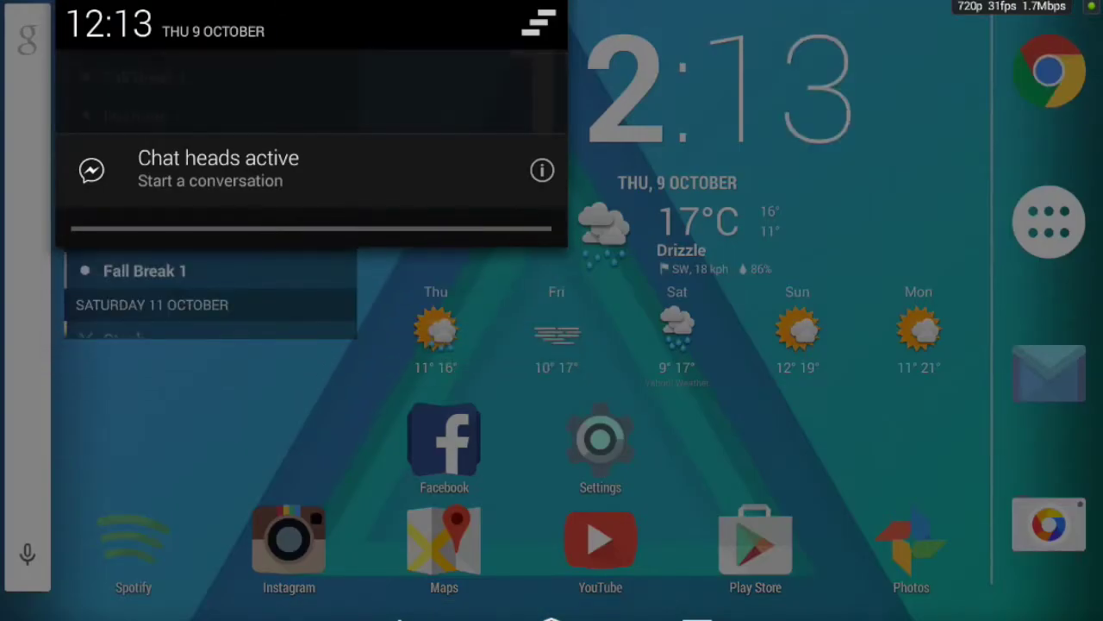
left_click(539, 24)
Search the Play Store for 'folder mount', correcting the typos
left_click(755, 539)
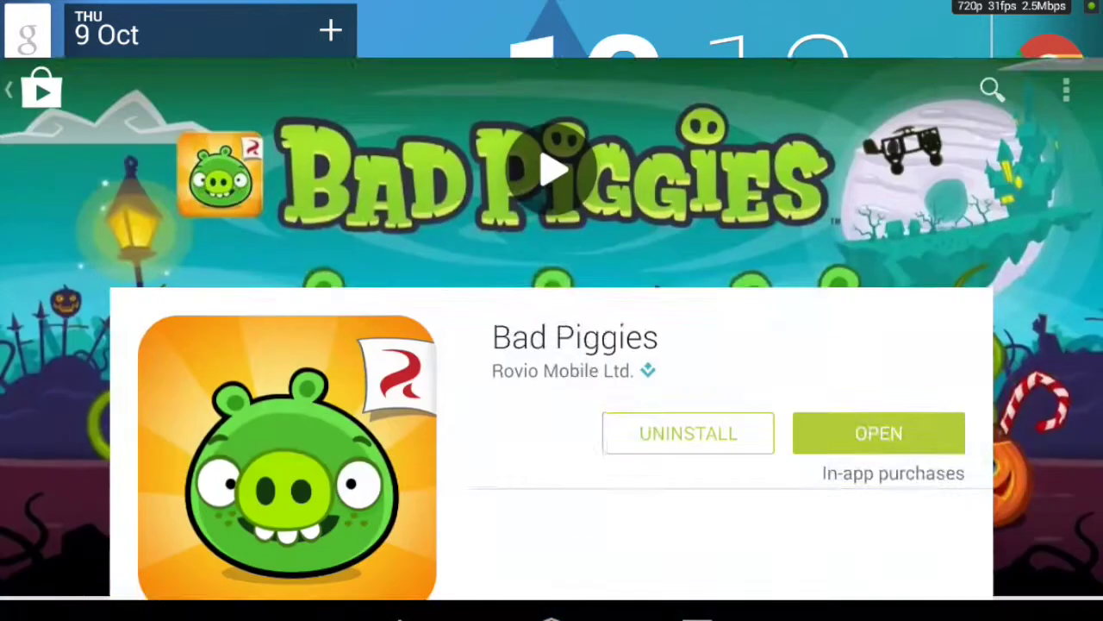
left_click(220, 27)
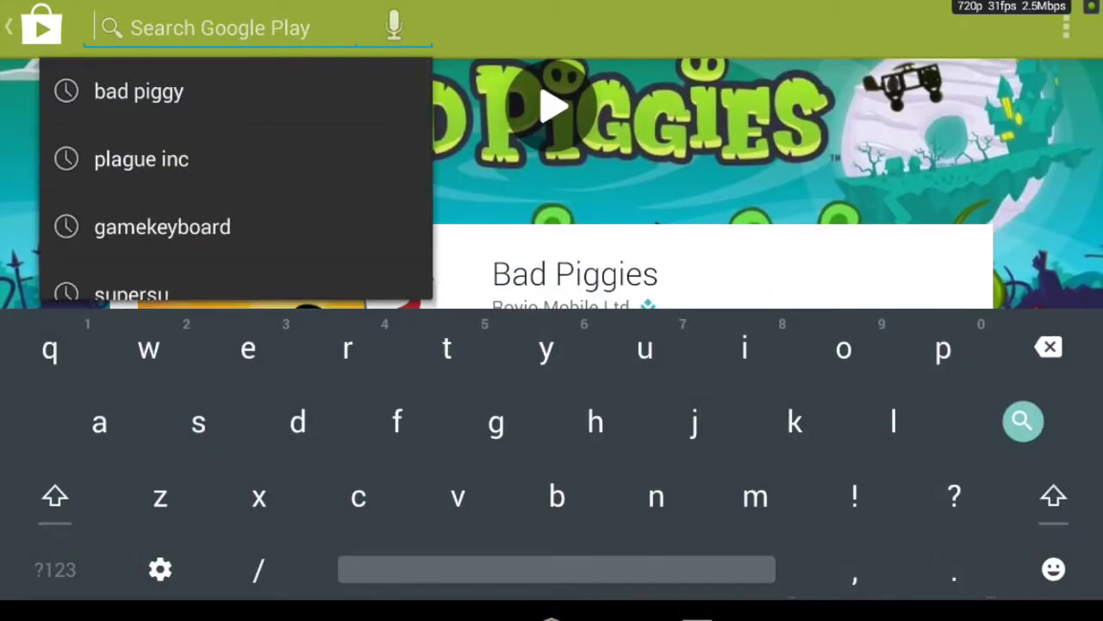
type("fold")
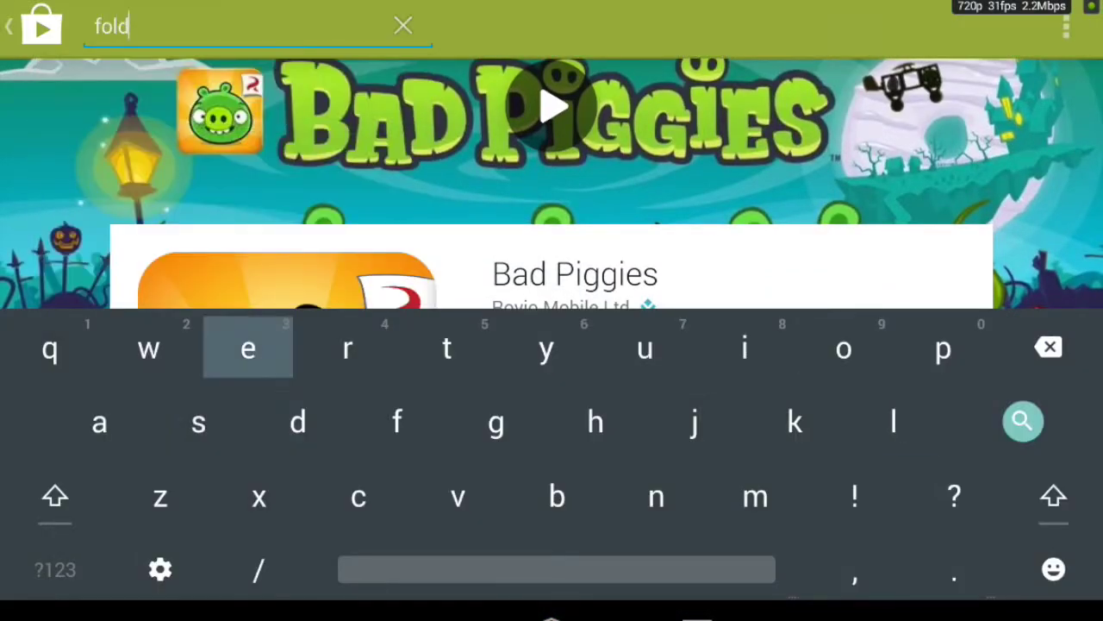
type("et")
key("BackSpace")
key("BackSpace")
type("r")
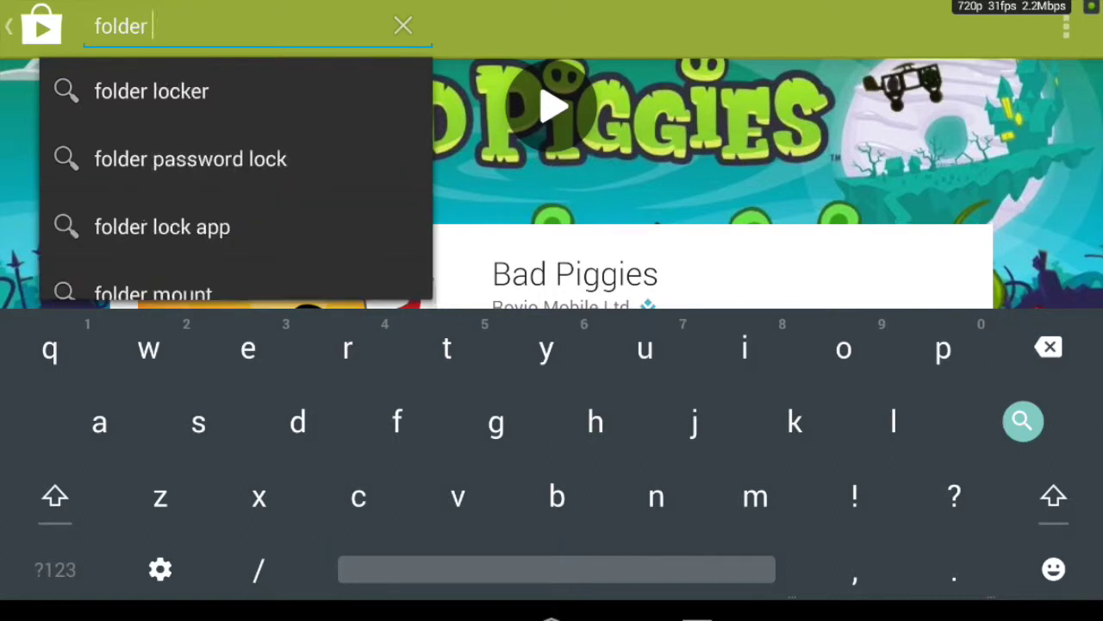
type(" km")
key("BackSpace")
key("BackSpace")
type("mou")
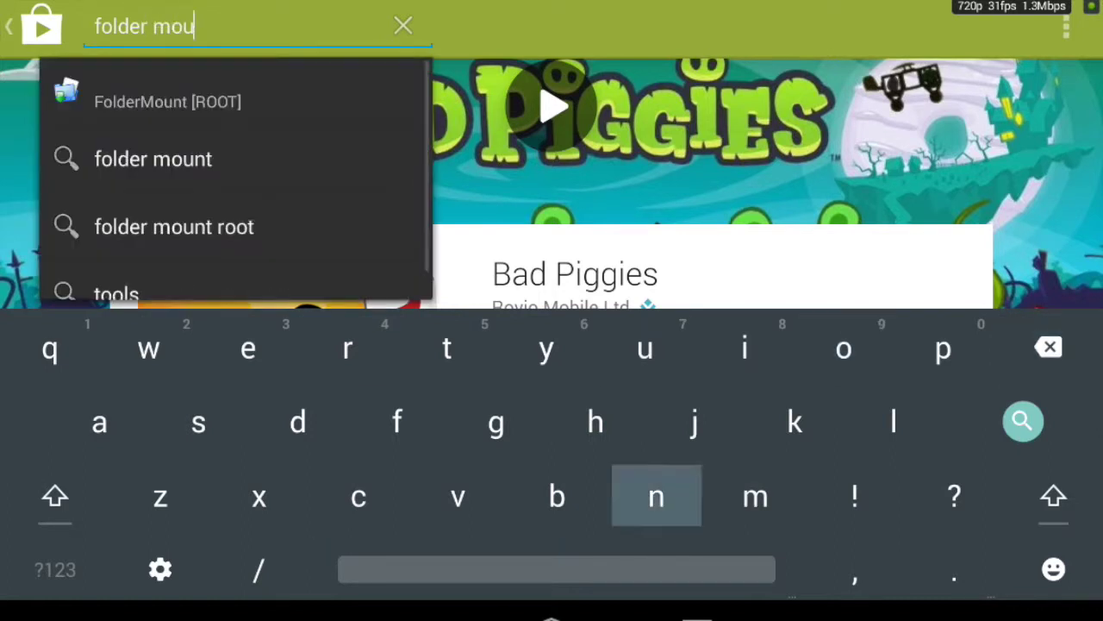
type("nt")
key("Return")
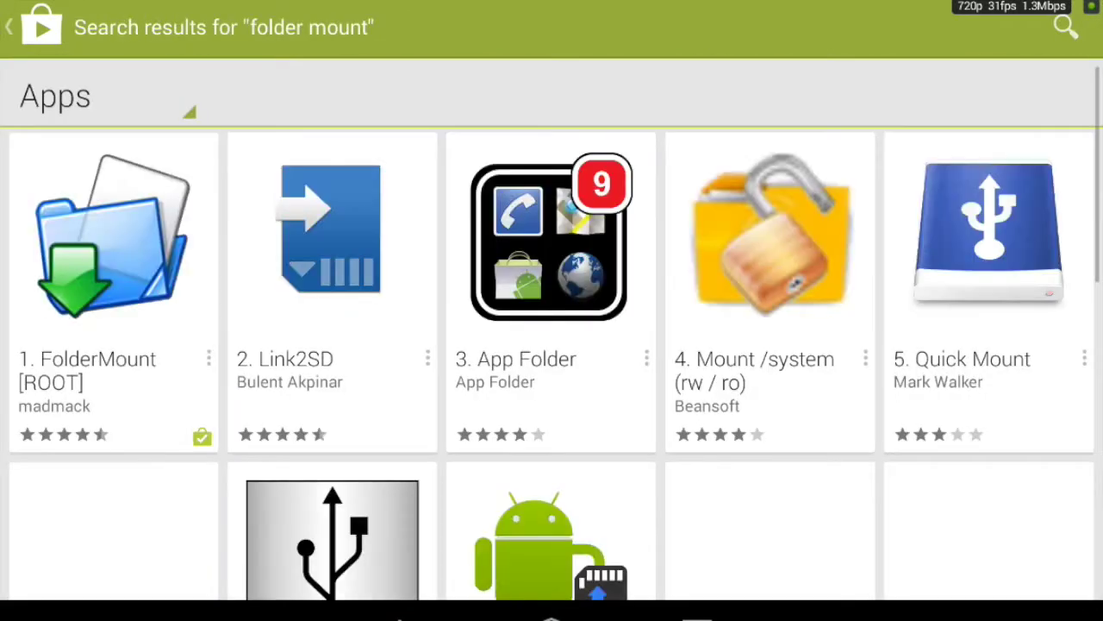
Open the installed FolderMount [ROOT] app page and launch the app
left_click(114, 293)
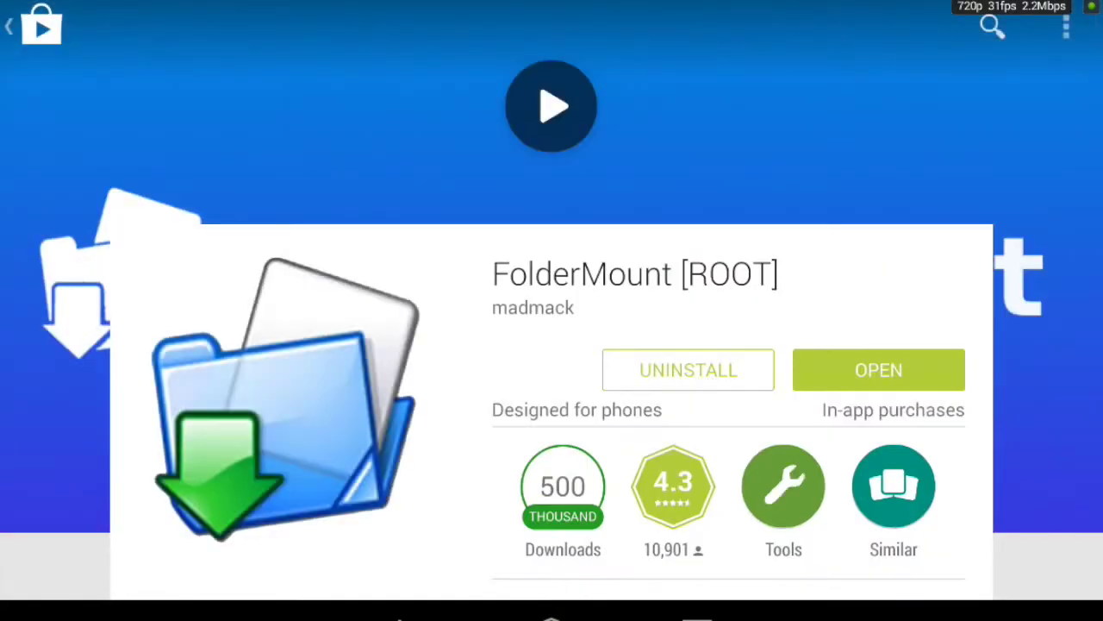
scroll(552, 345, "down", 5)
scroll(551, 345, "up", 5)
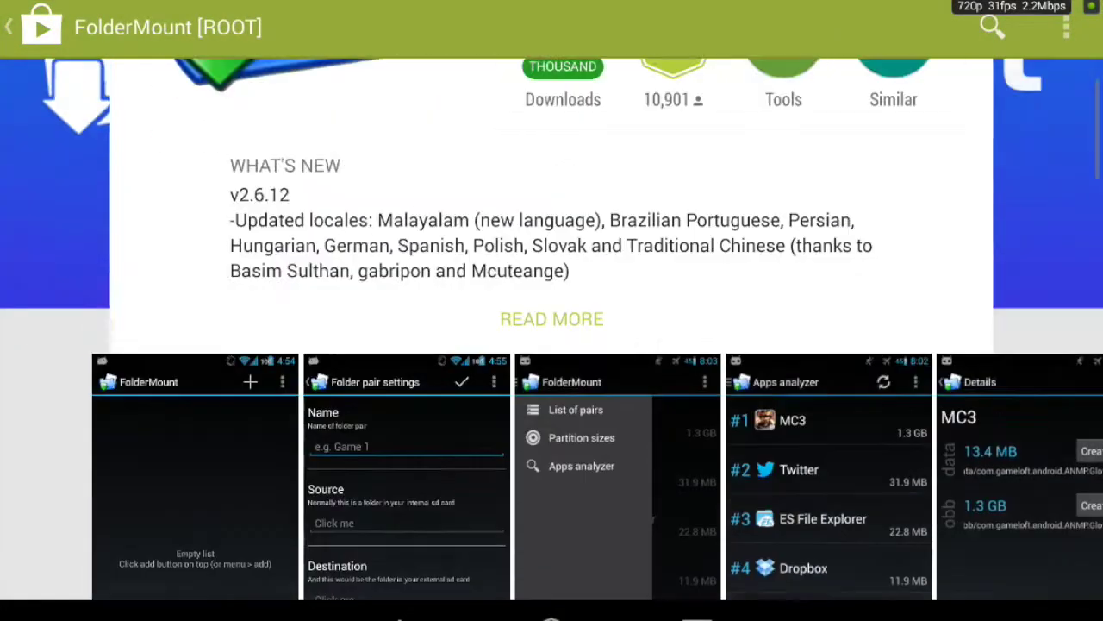
left_click(878, 369)
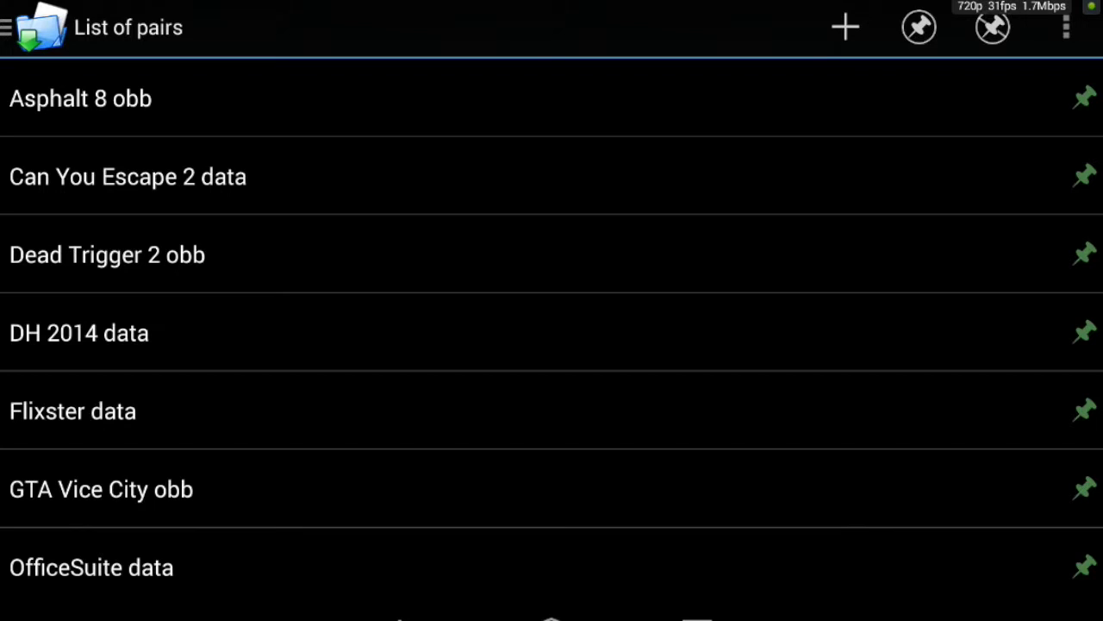
Open FolderMount's drawer listing List of pairs, Partition sizes and Apps analyzer
scroll(551, 345, "down", 3)
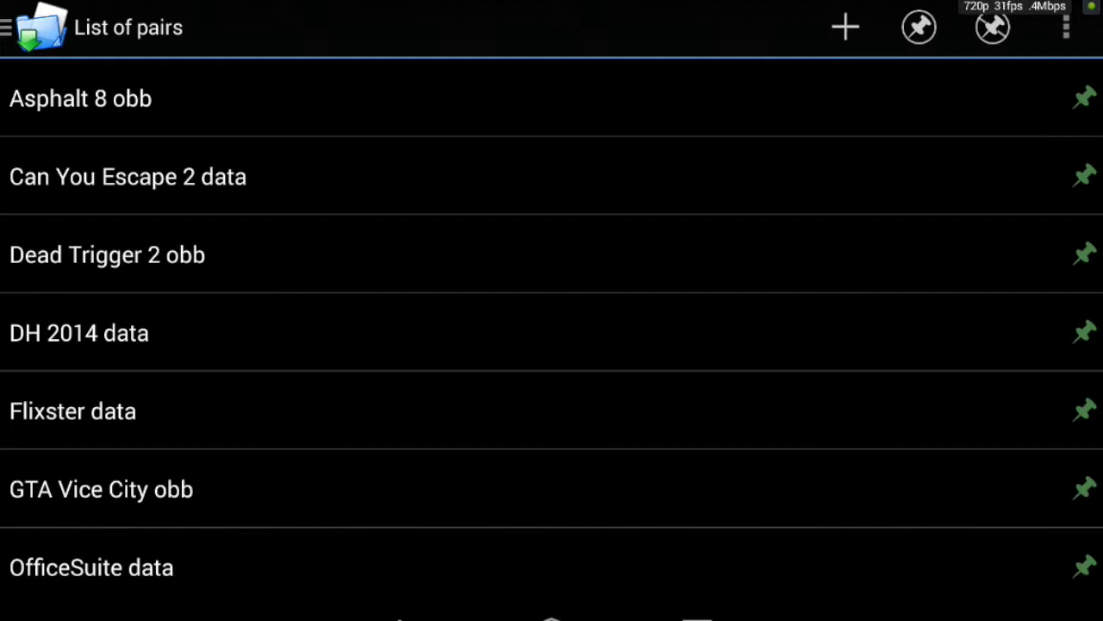
left_click(34, 28)
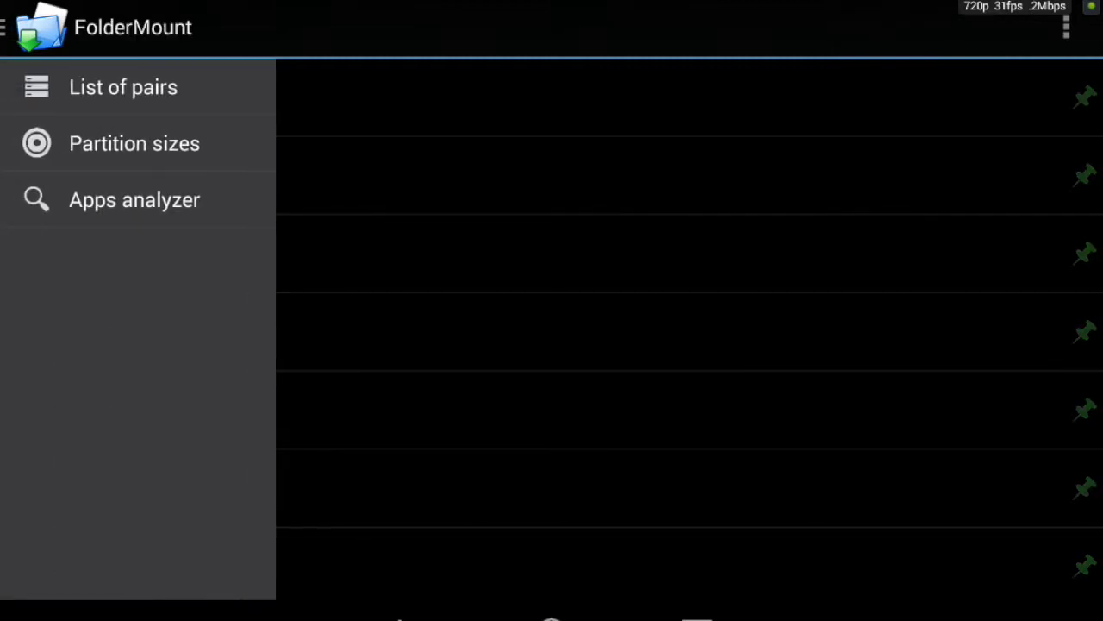
Open the Apps analyzer, which has Instagram at 25.8 MB on top
left_click(134, 199)
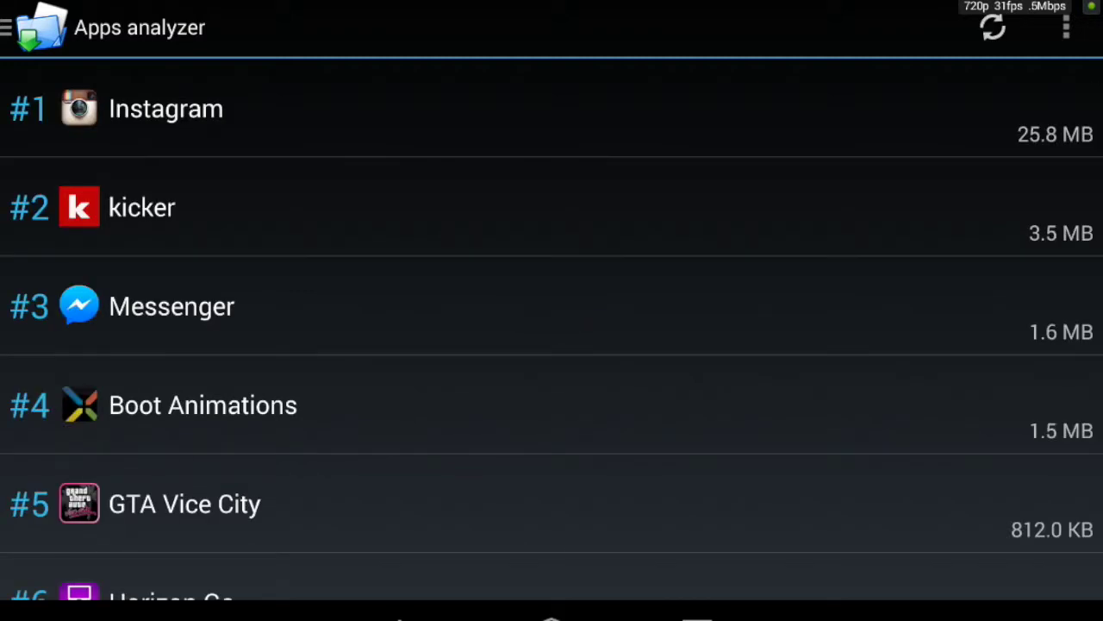
scroll(552, 328, "down", 2)
scroll(551, 327, "up", 3)
scroll(552, 327, "down", 1)
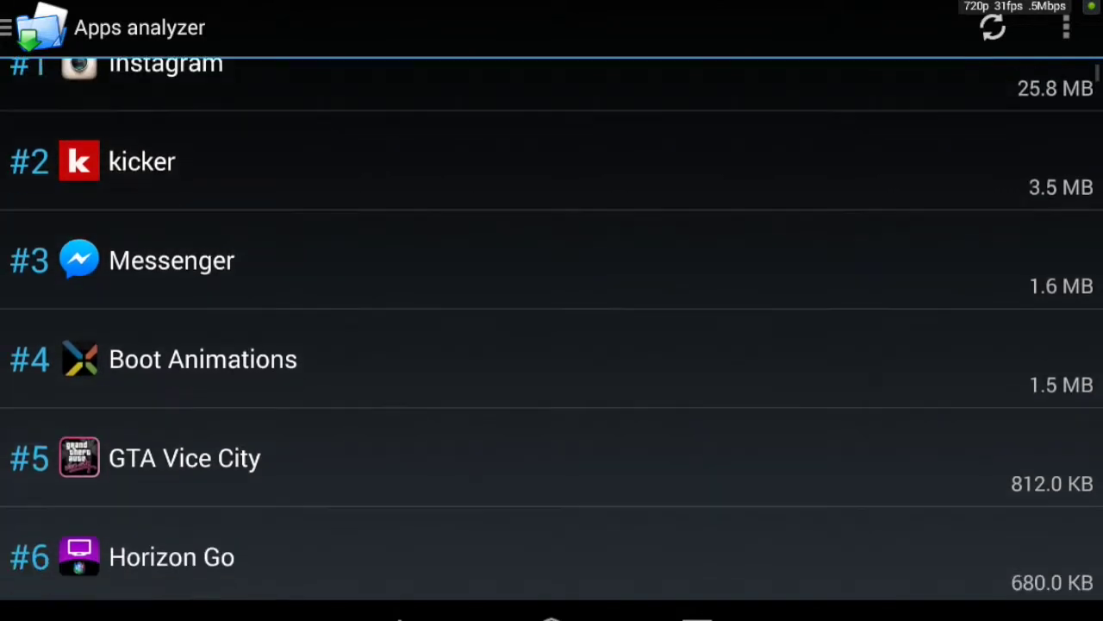
scroll(552, 328, "up", 1)
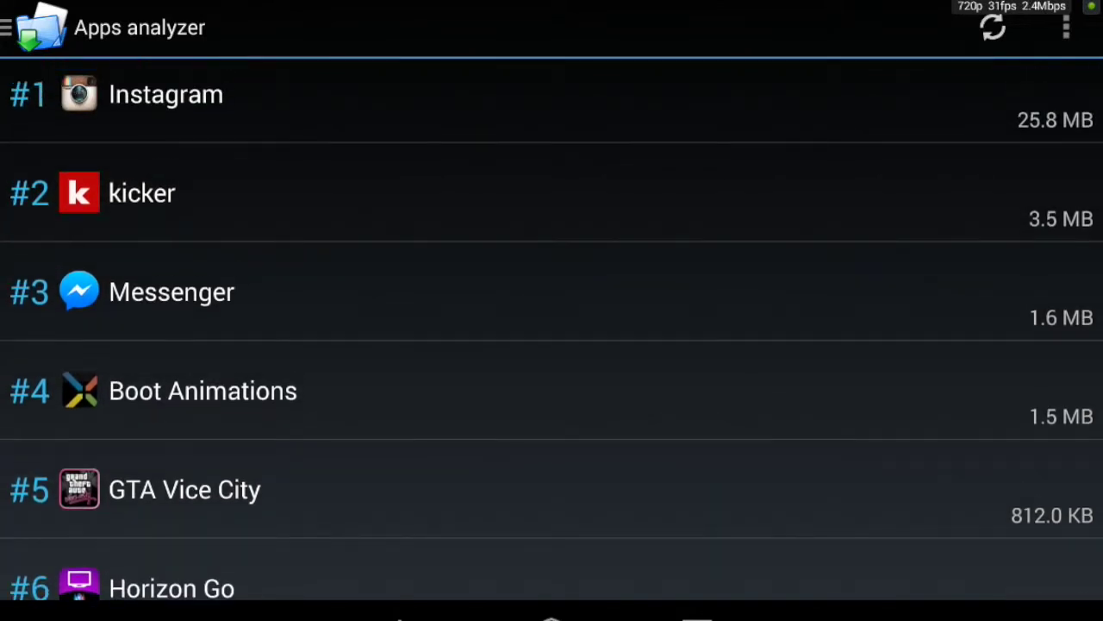
Scroll through the Apps analyzer list down to the apps using 0 B
scroll(552, 327, "down", 5)
scroll(552, 327, "down", 5)
scroll(551, 327, "down", 1)
scroll(552, 327, "down", 5)
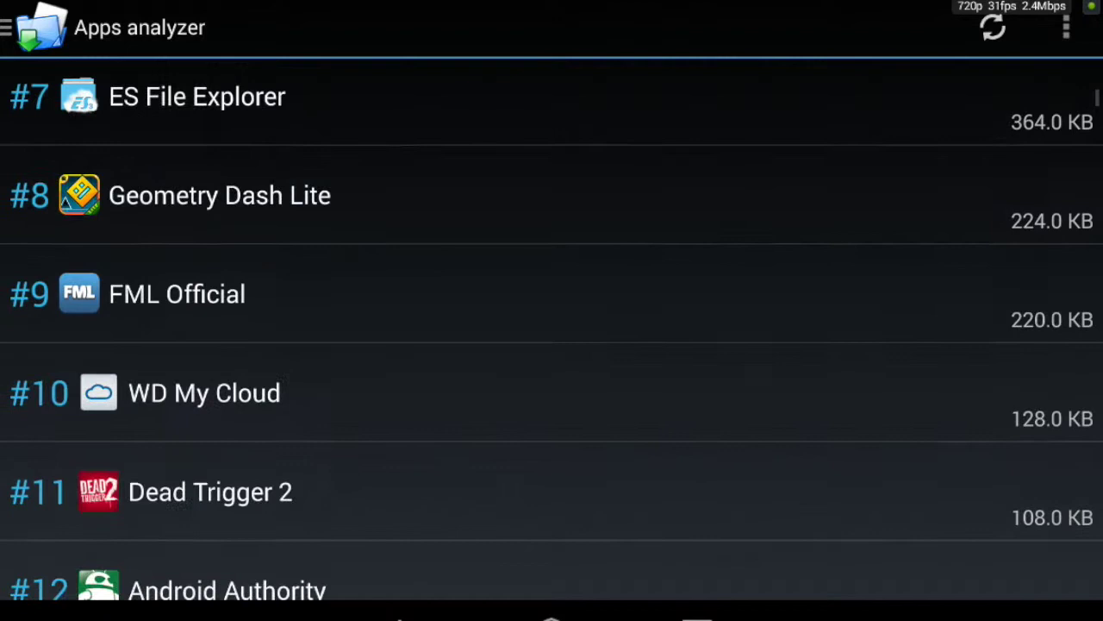
scroll(552, 328, "down", 5)
scroll(552, 327, "down", 4)
scroll(552, 327, "down", 8)
scroll(551, 328, "down", 5)
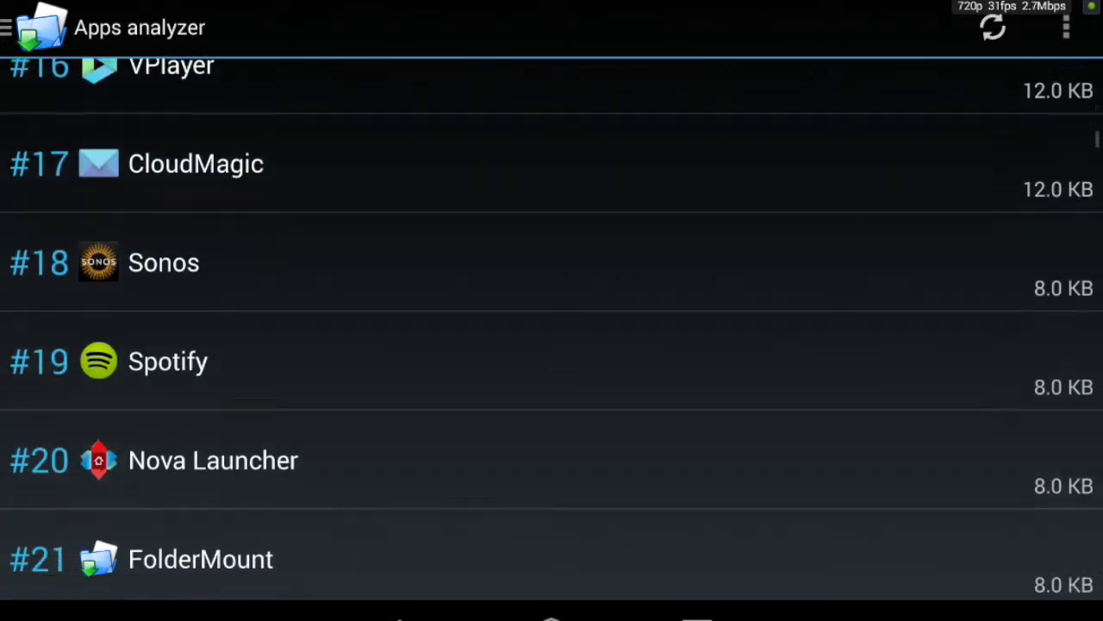
scroll(551, 328, "down", 5)
scroll(552, 328, "down", 3)
scroll(552, 328, "down", 5)
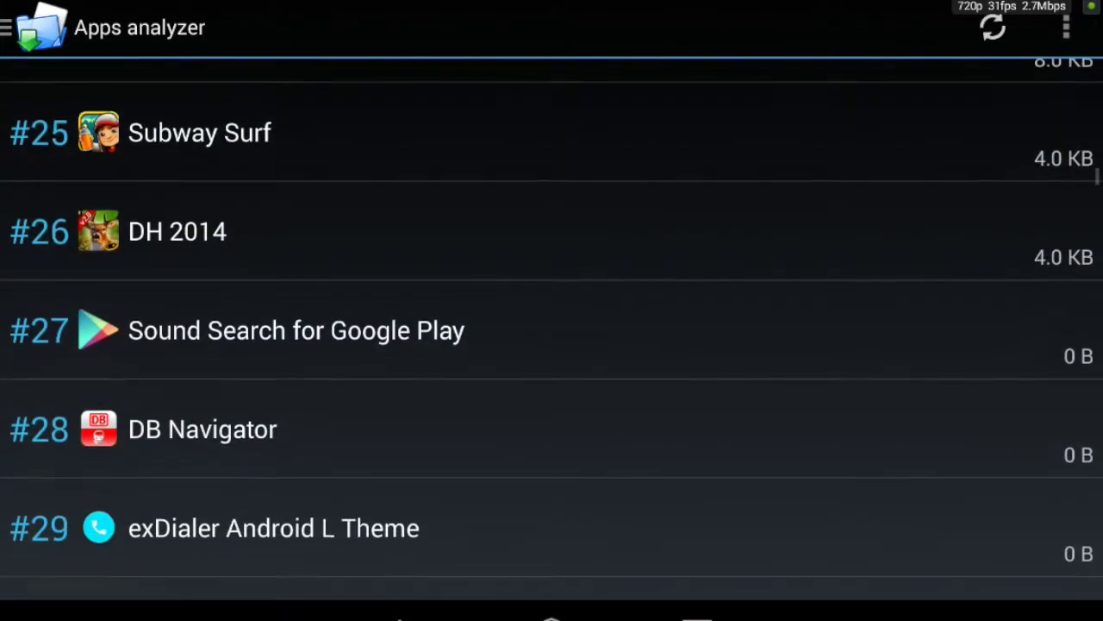
scroll(552, 327, "down", 3)
scroll(551, 328, "down", 2)
scroll(552, 327, "down", 5)
scroll(552, 327, "down", 3)
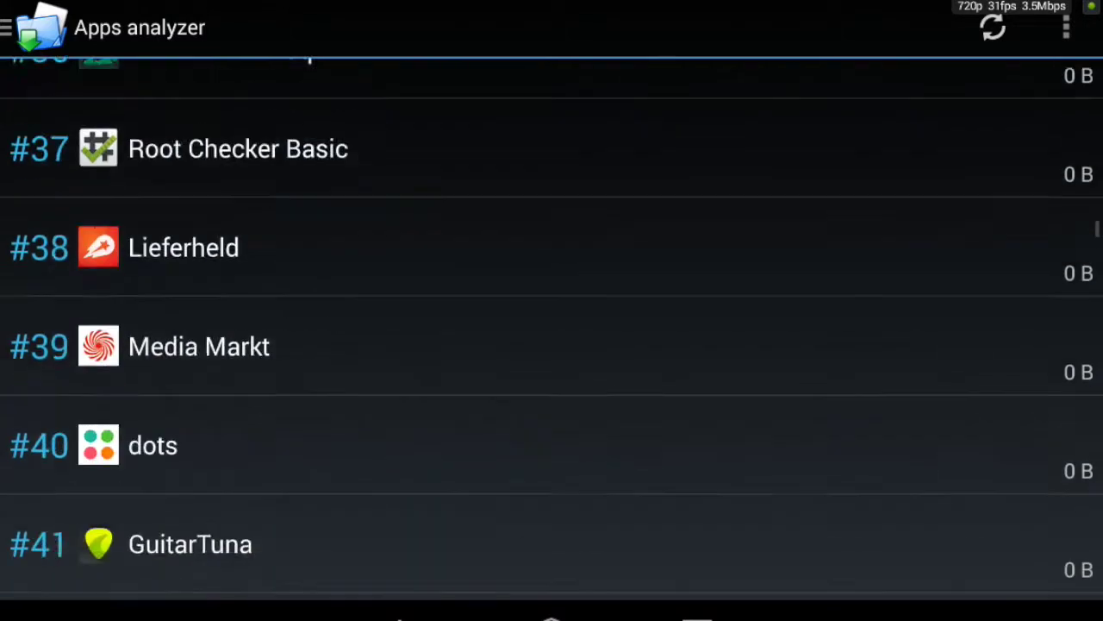
scroll(552, 327, "down", 4)
scroll(552, 328, "down", 3)
scroll(551, 327, "down", 2)
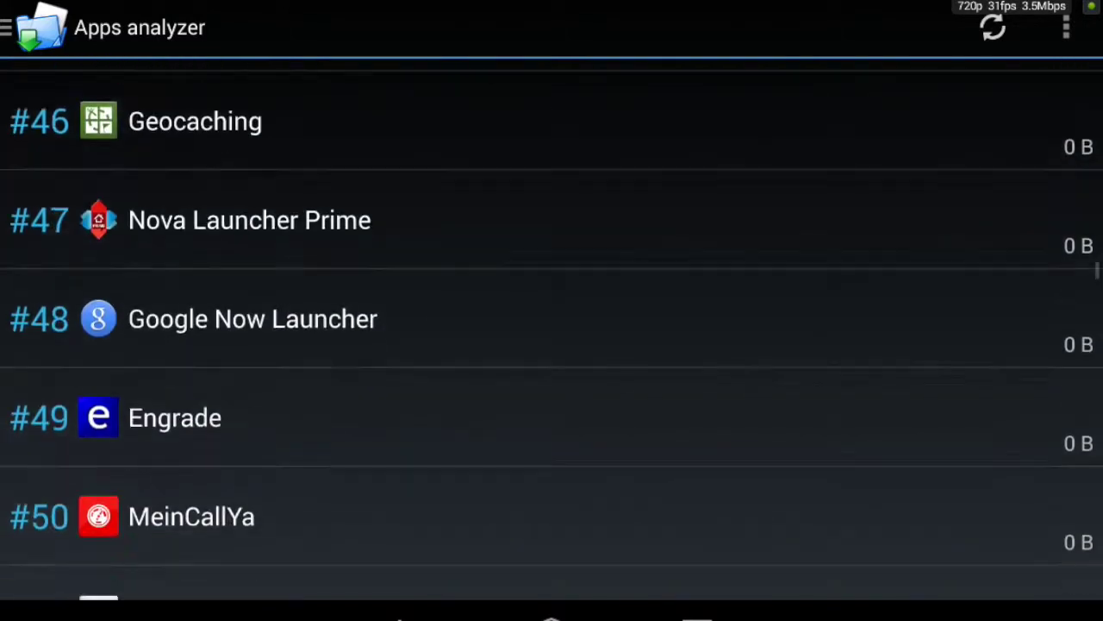
left_click_drag(791, 4, 791, 388)
left_click_drag(791, 517, 791, 86)
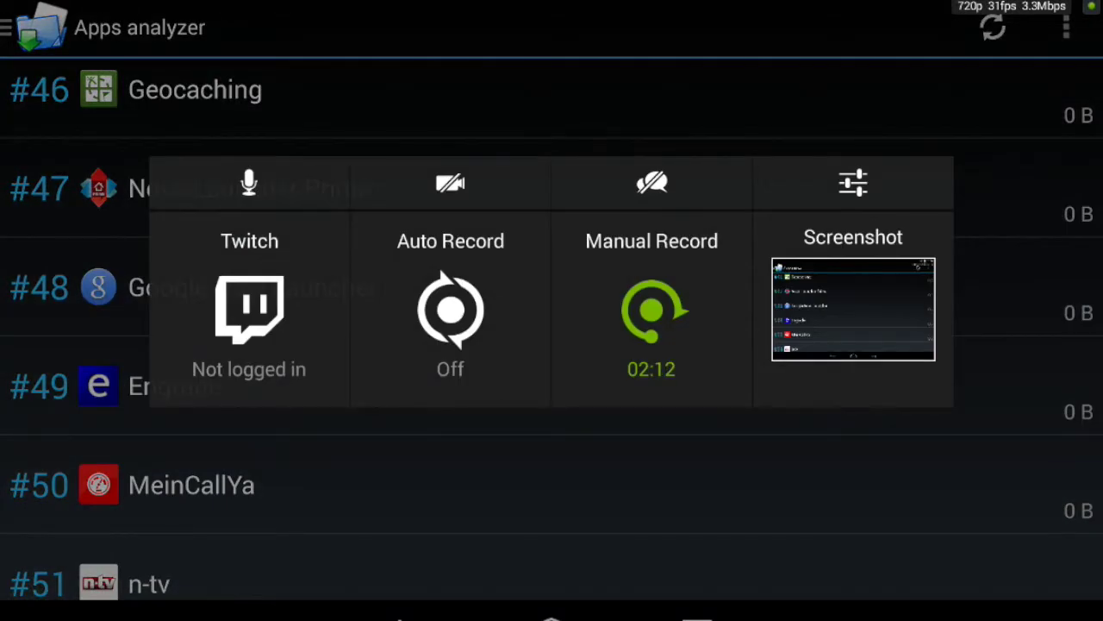
Search the launcher's apps for 'bad', fixing the mistyped last letter
scroll(552, 328, "down", 3)
scroll(551, 328, "down", 3)
scroll(551, 327, "down", 5)
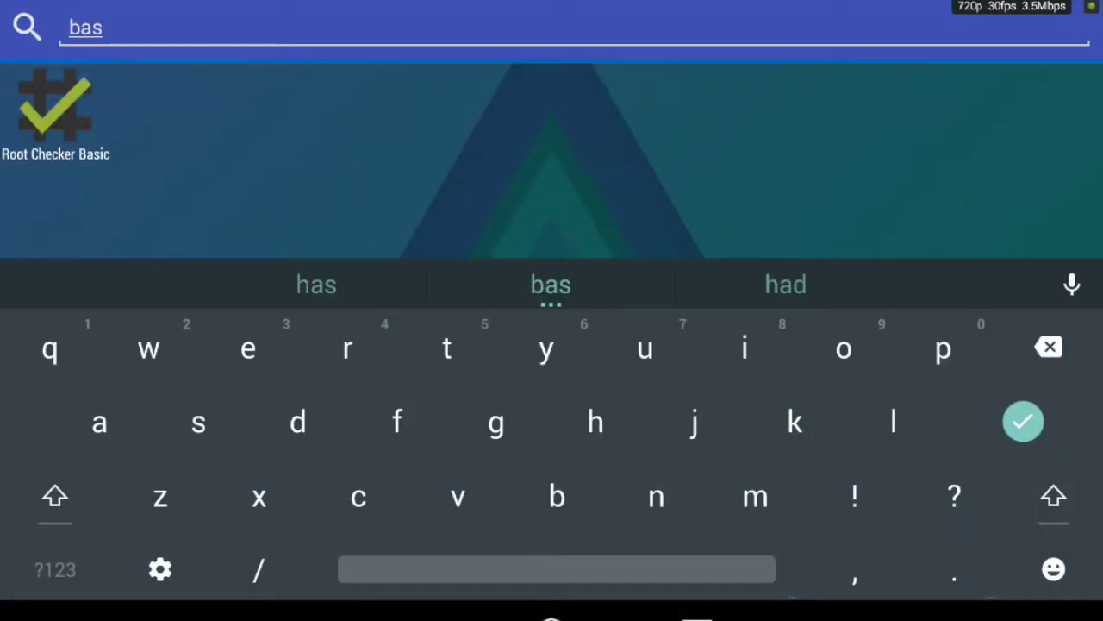
key("BackSpace")
type("d")
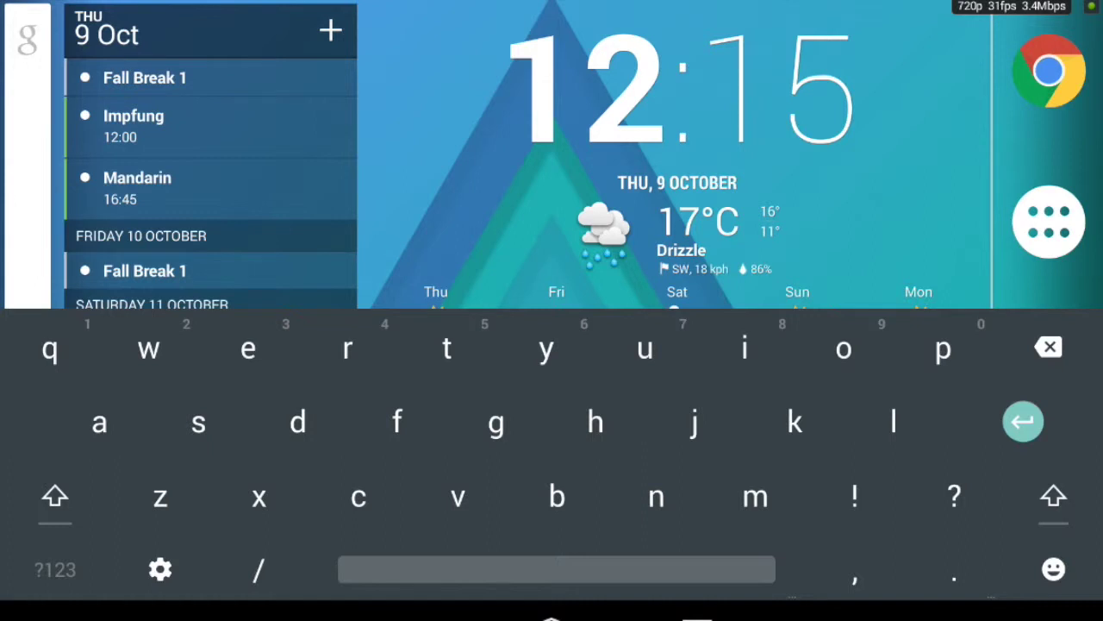
Hide the keyboard and switch back to FolderMount from Recents
left_click(399, 612)
left_click(696, 612)
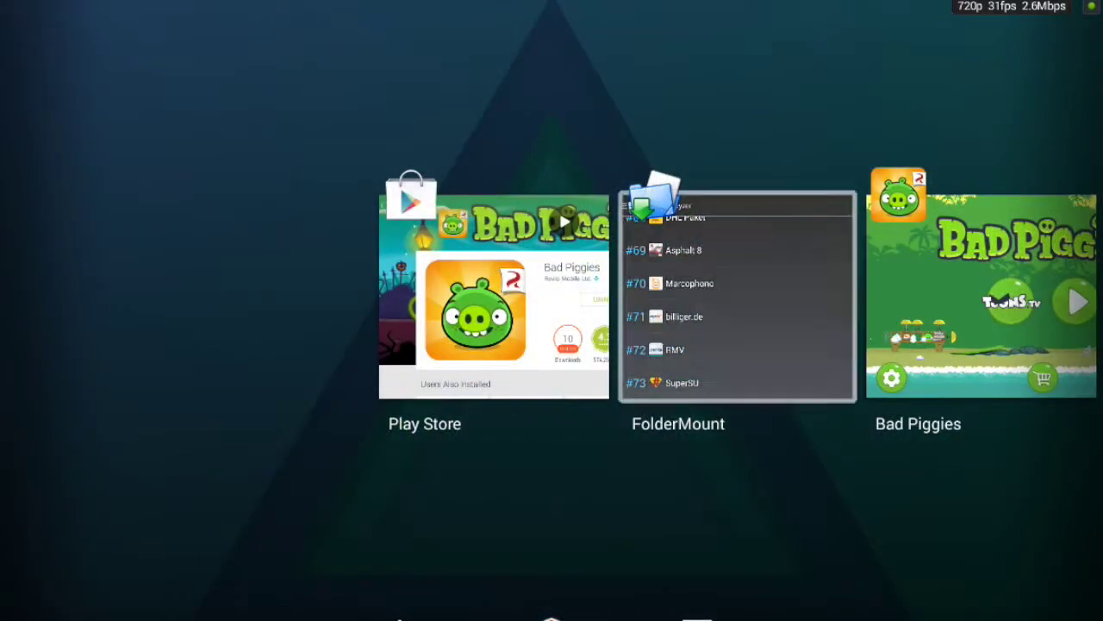
left_click(737, 298)
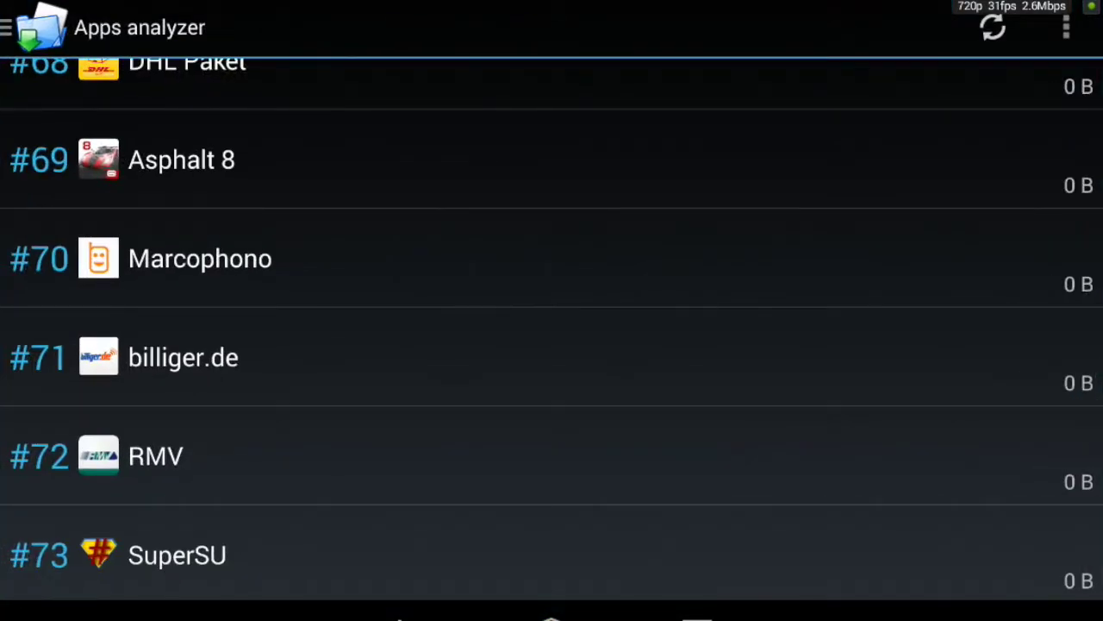
Refresh the Apps analyzer and check Bad Piggies' 504 KB data and obb folders
left_click(993, 28)
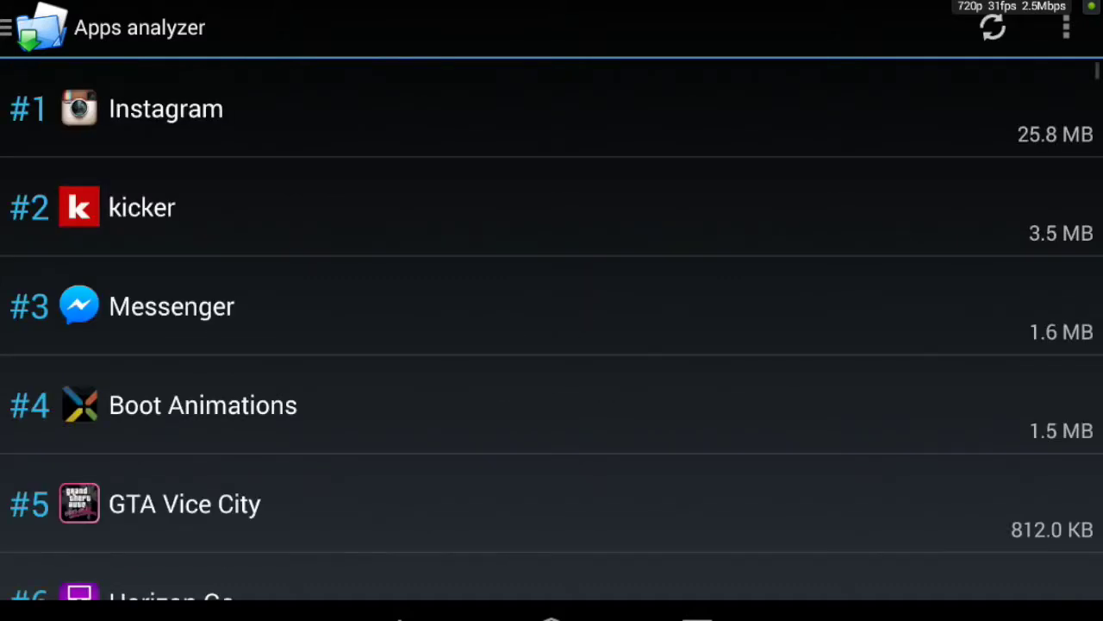
scroll(552, 330, "down", 5)
scroll(551, 330, "down", 2)
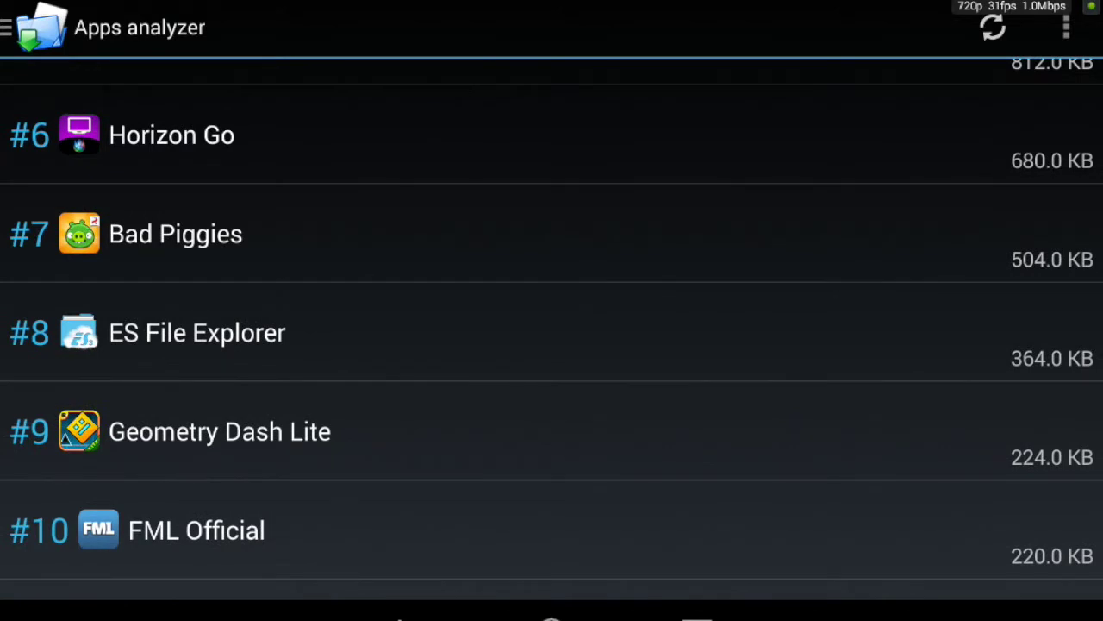
left_click(176, 233)
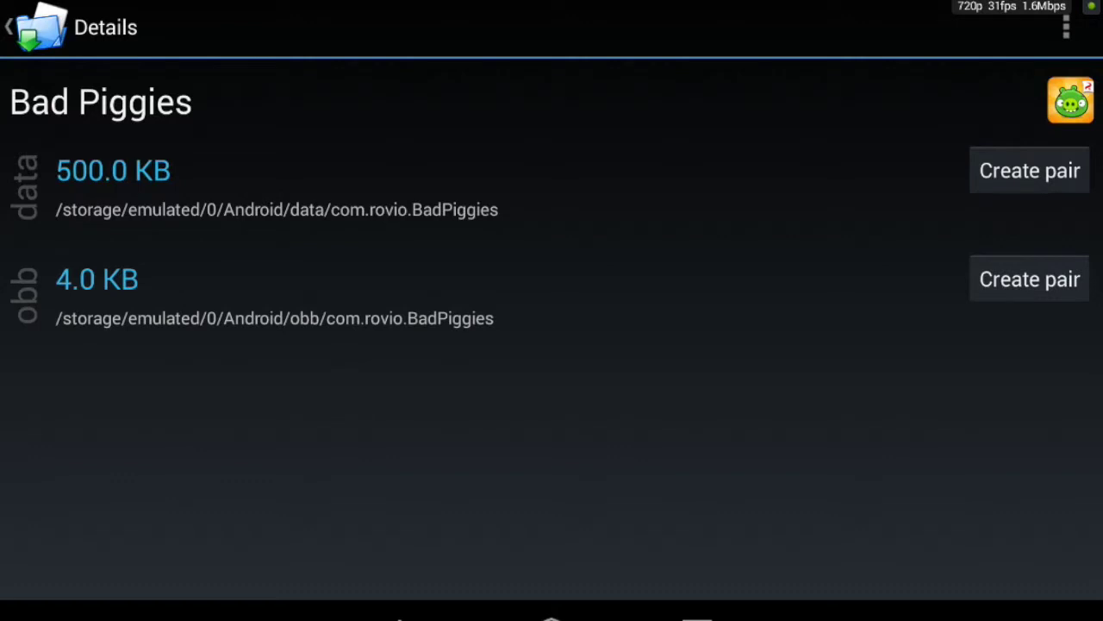
left_click(552, 612)
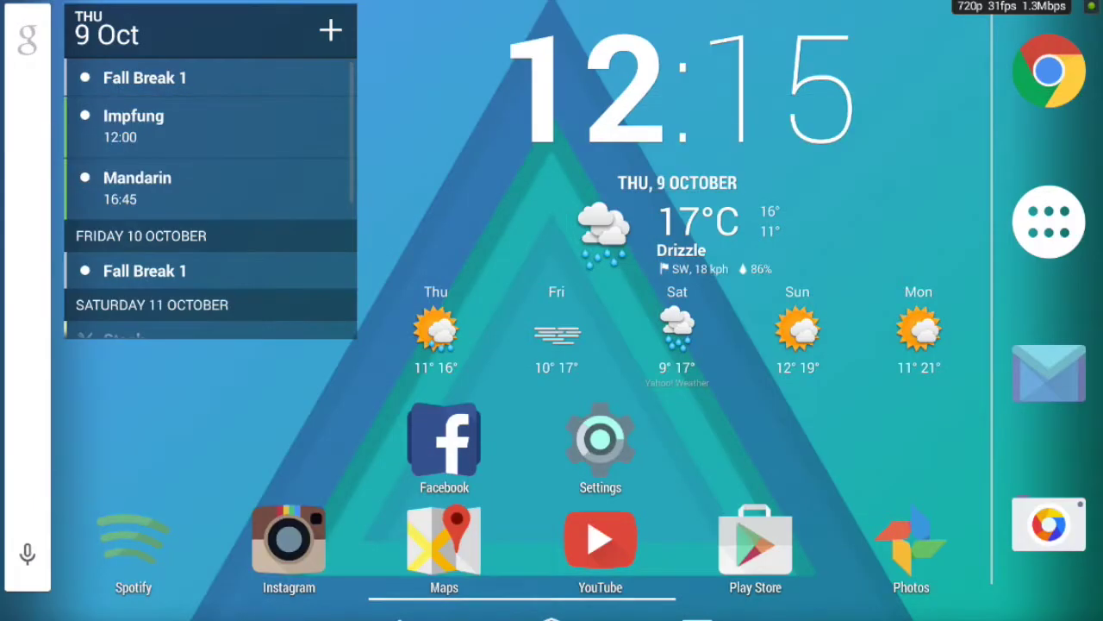
Open Bad Piggies' App info from the Apps list in Android Settings
left_click(600, 441)
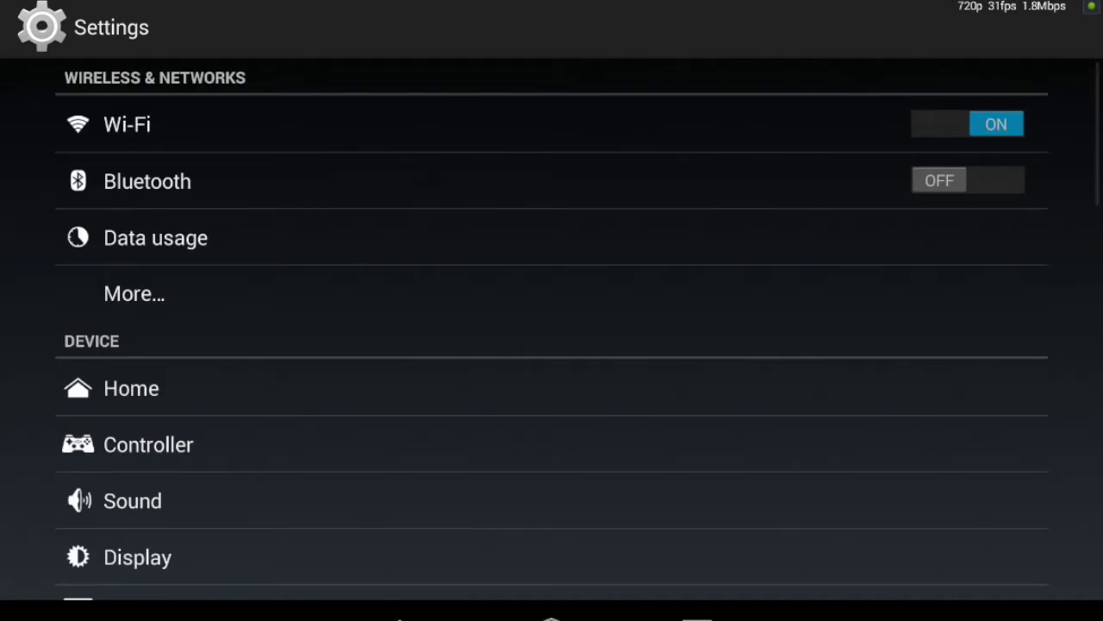
scroll(551, 327, "down", 5)
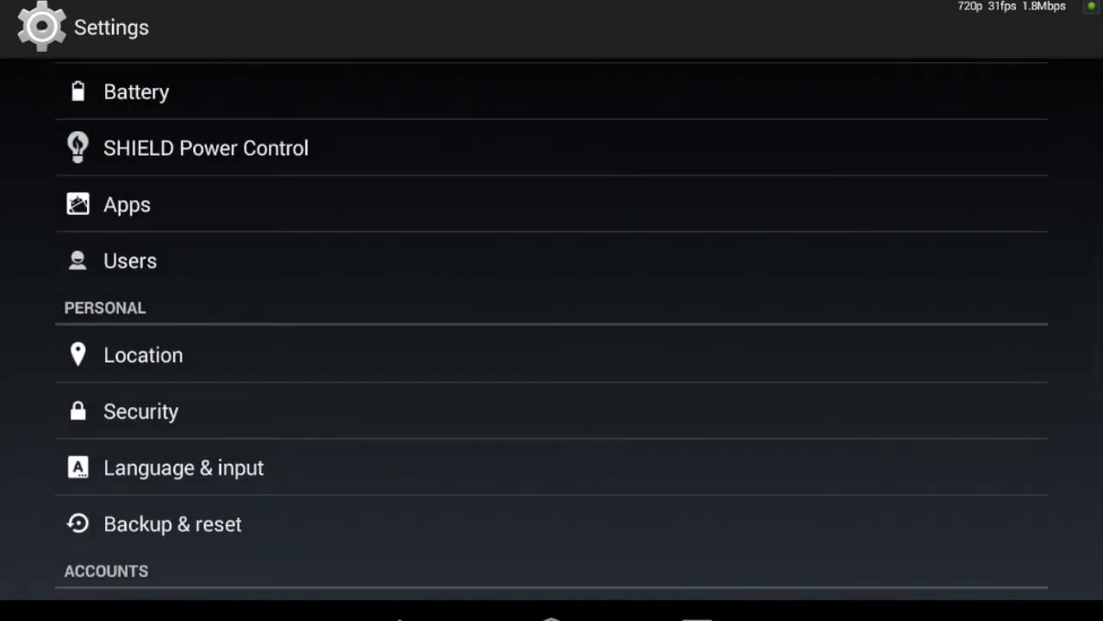
left_click(126, 204)
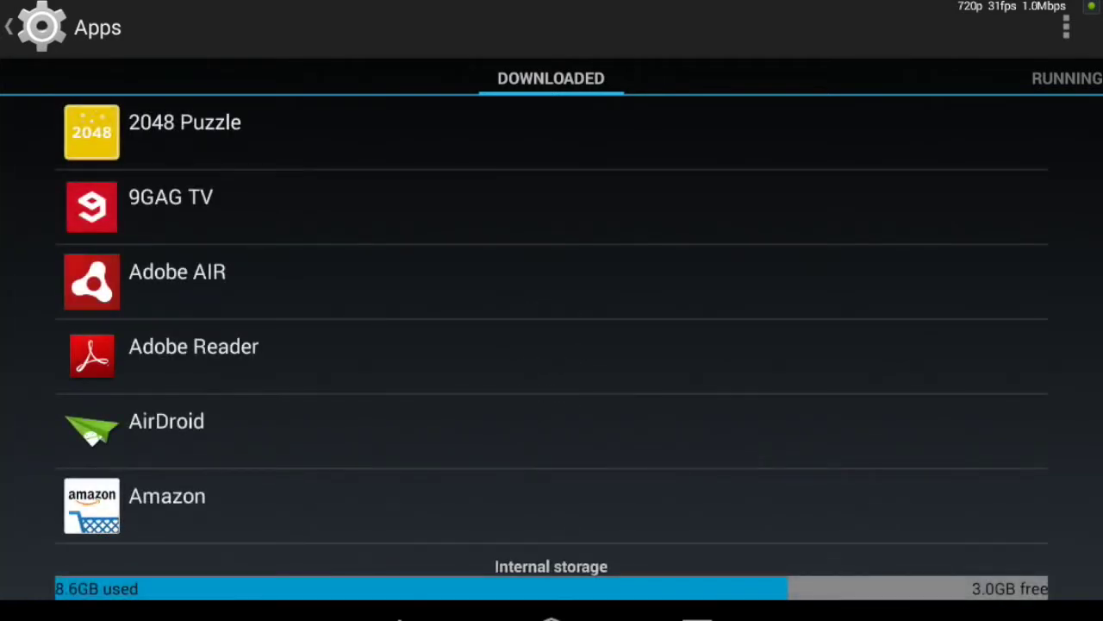
scroll(552, 345, "down", 10)
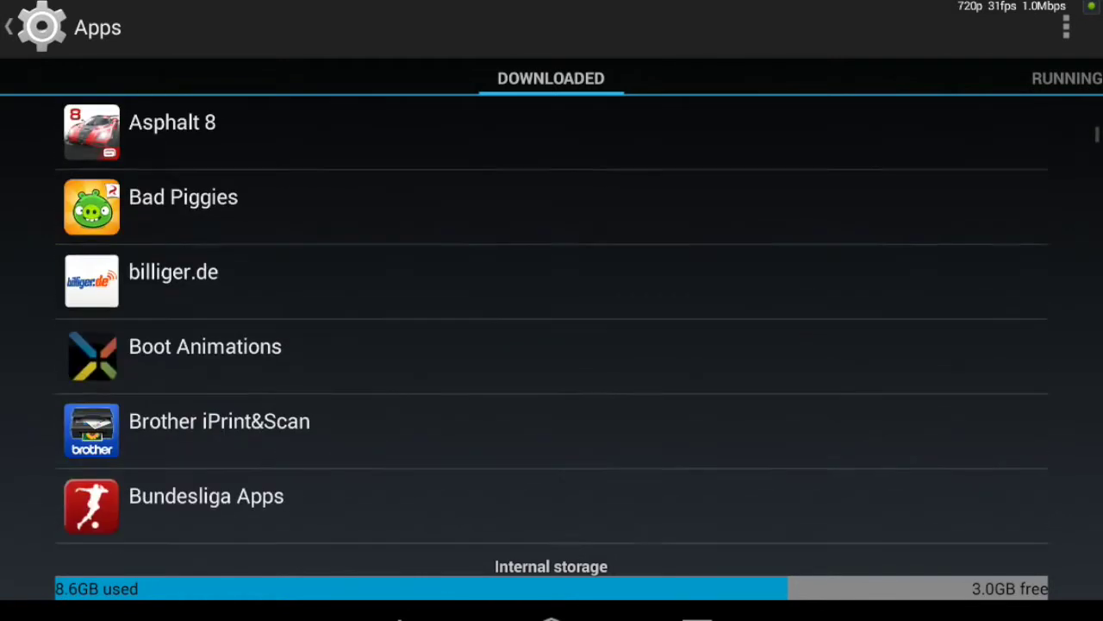
left_click(183, 197)
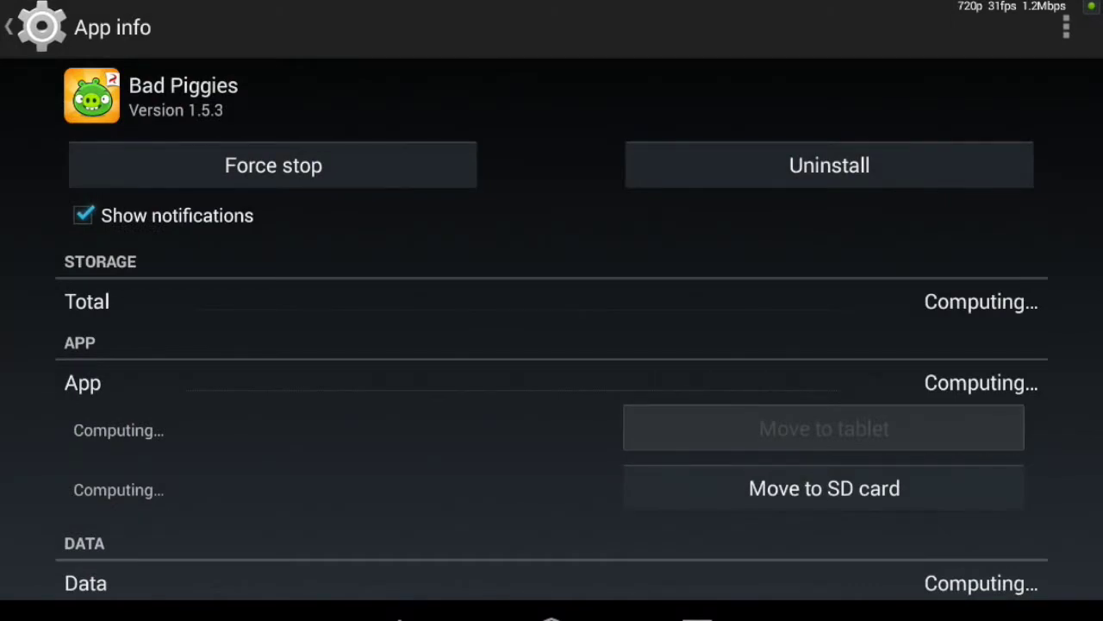
Review Bad Piggies' storage: 64.59 MB total, 768 KB data, 500 KB cache
scroll(551, 328, "down", 2)
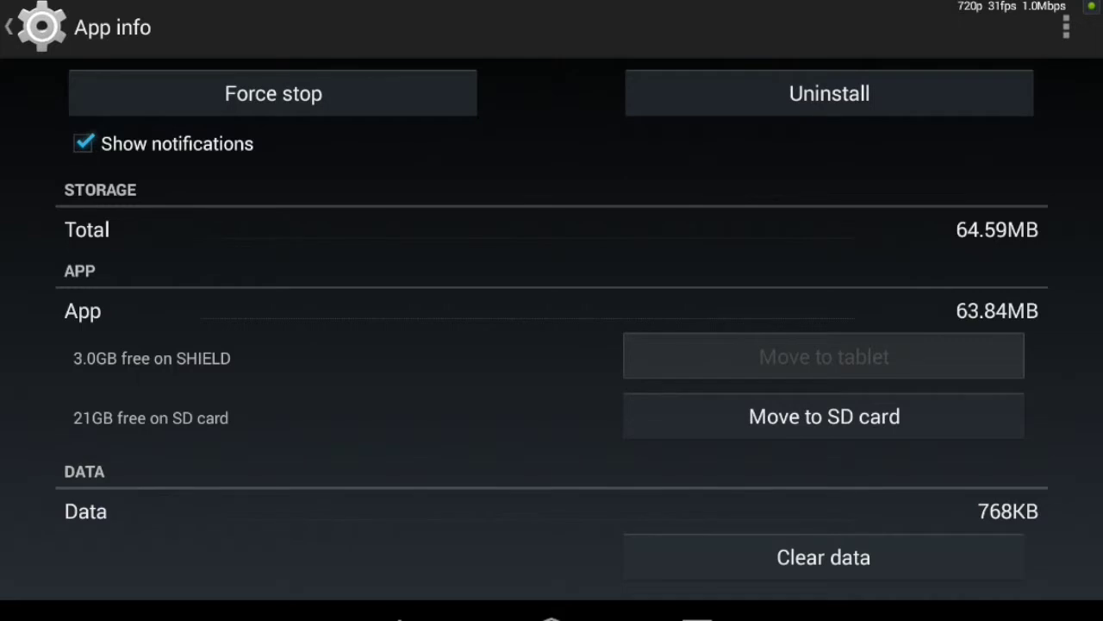
scroll(552, 328, "down", 3)
scroll(552, 328, "up", 1)
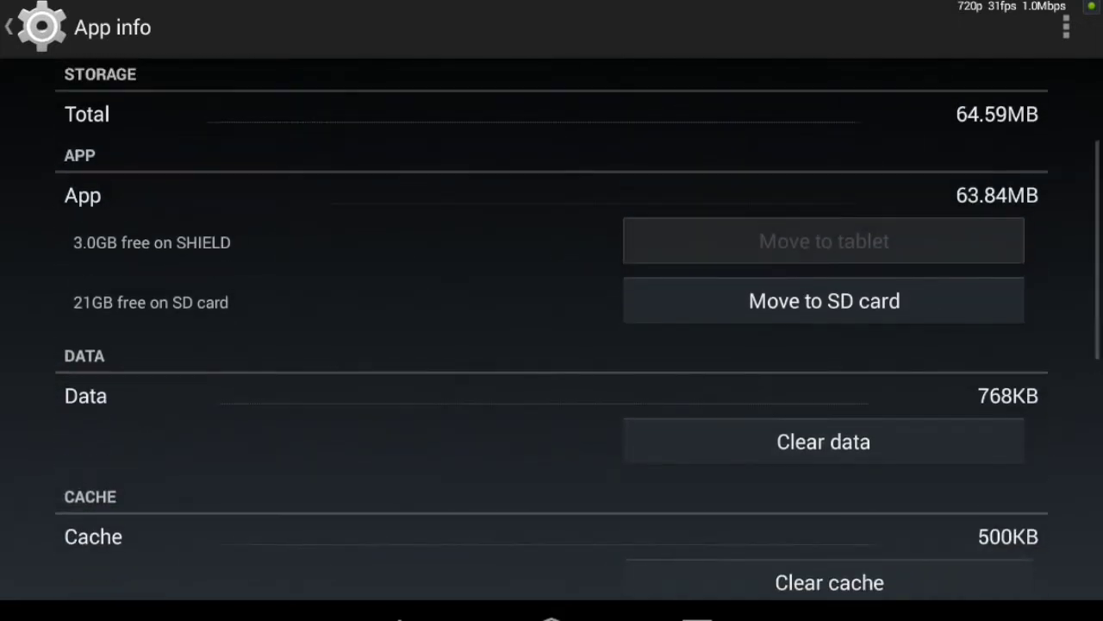
scroll(551, 327, "up", 1)
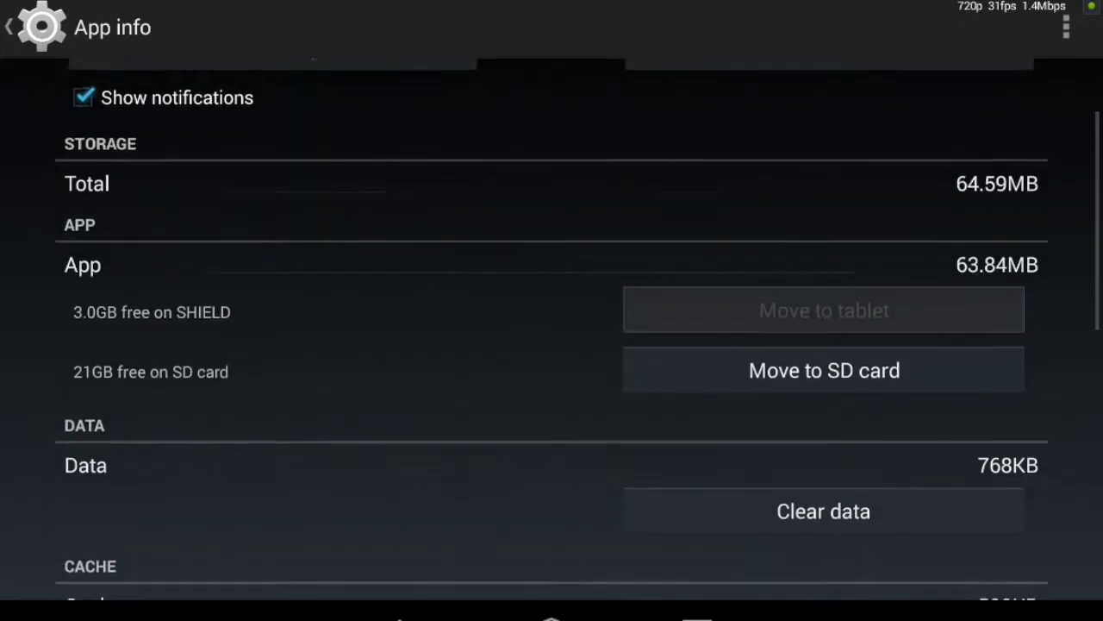
scroll(552, 328, "down", 1)
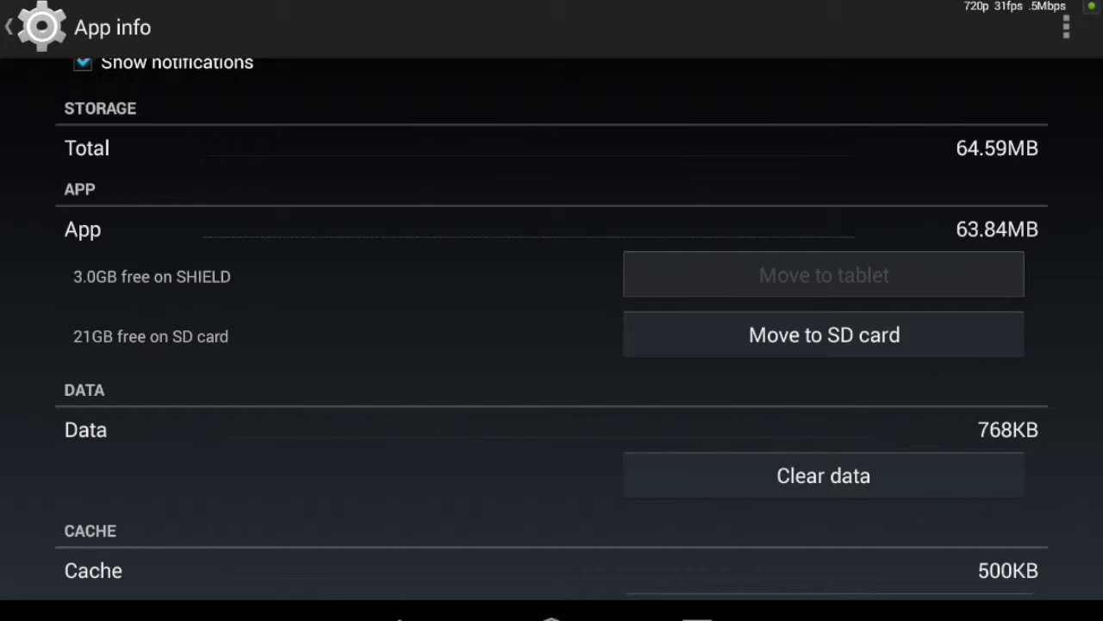
scroll(552, 327, "down", 2)
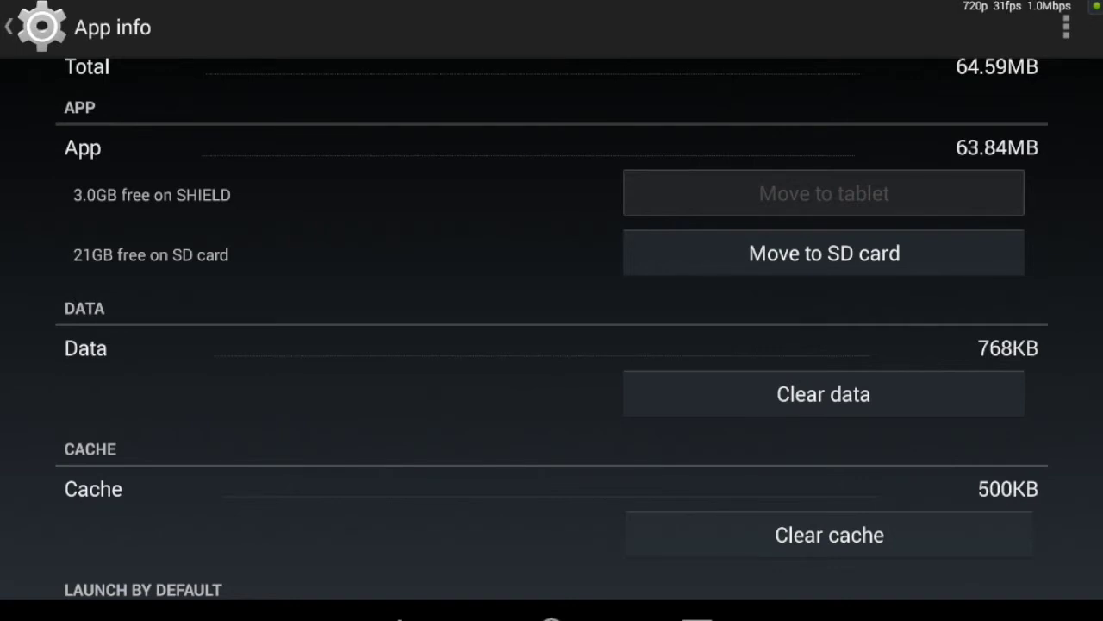
scroll(552, 327, "down", 2)
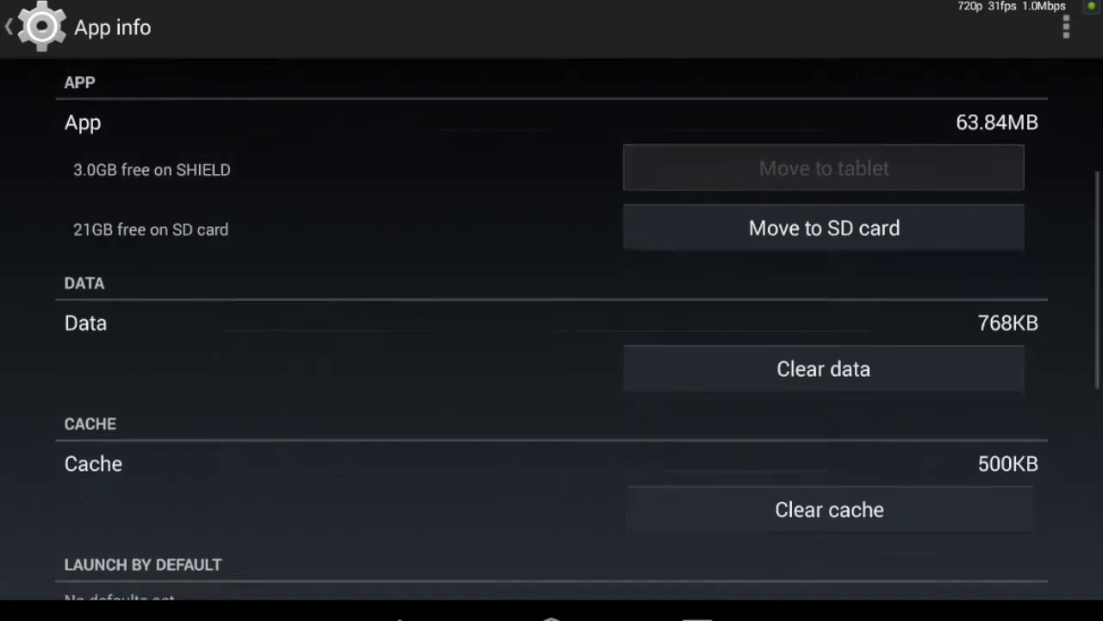
scroll(552, 327, "down", 3)
scroll(552, 328, "up", 2)
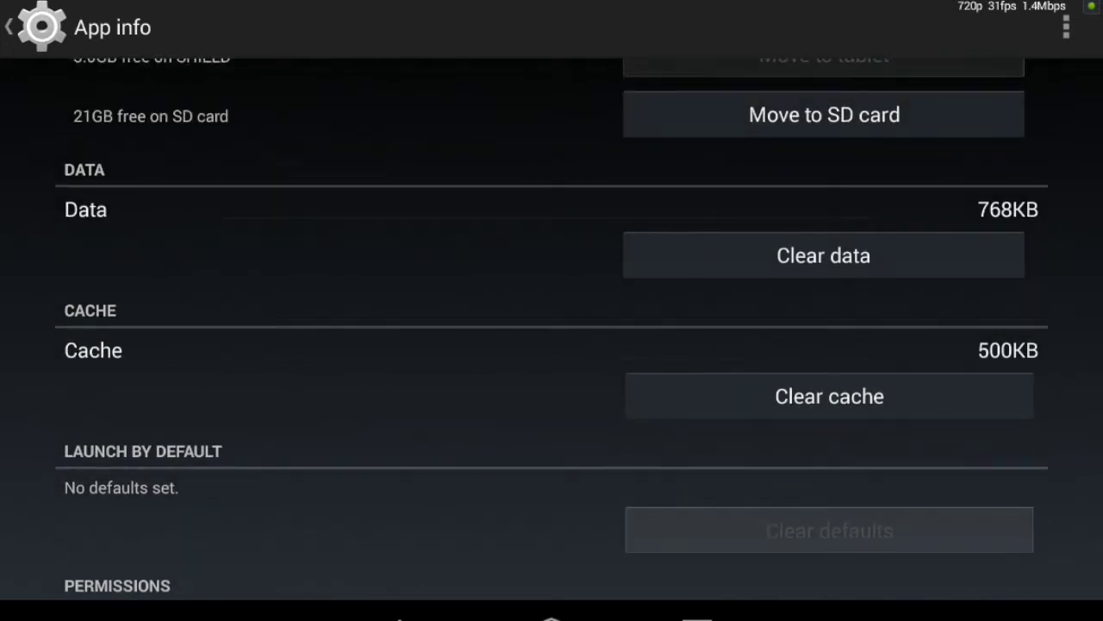
left_click(698, 614)
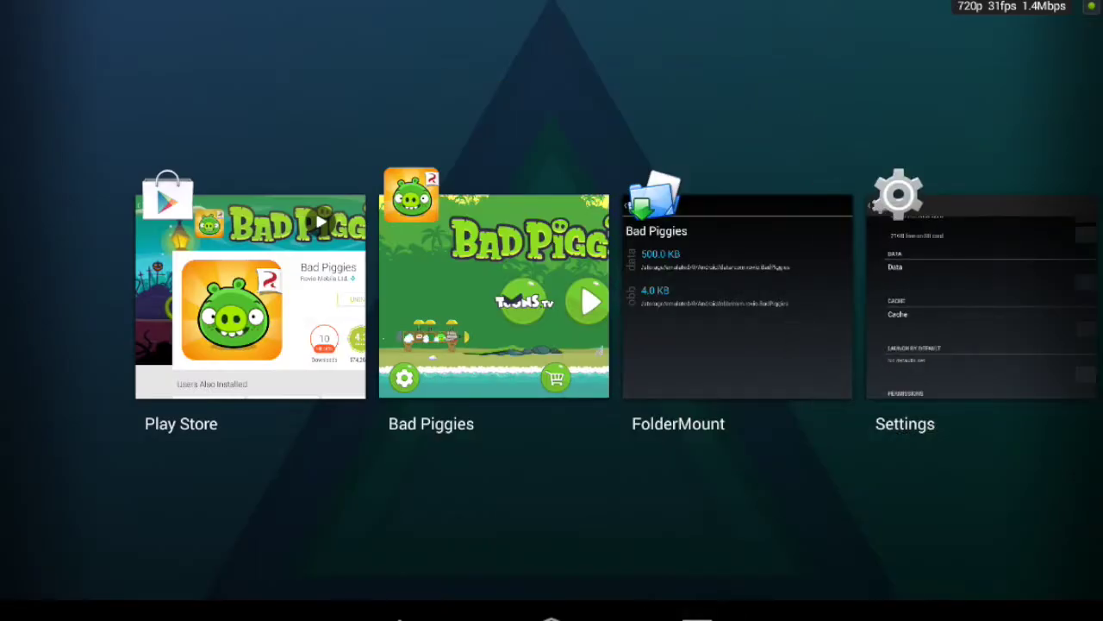
Return to FolderMount and reopen Bad Piggies' folder details
left_click(737, 297)
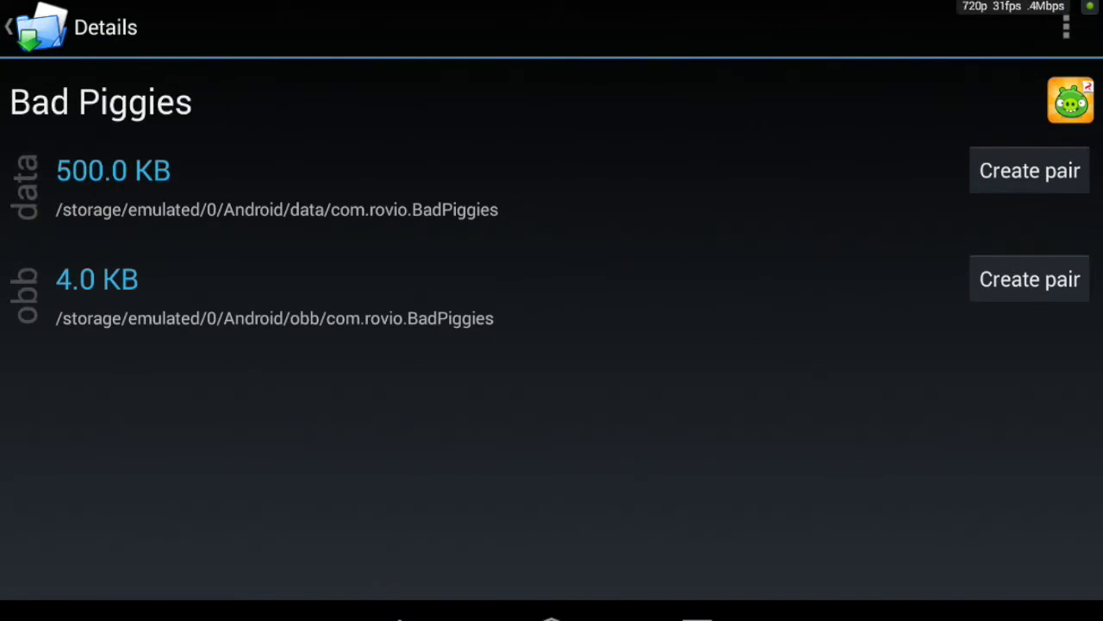
left_click(34, 27)
scroll(551, 327, "up", 1)
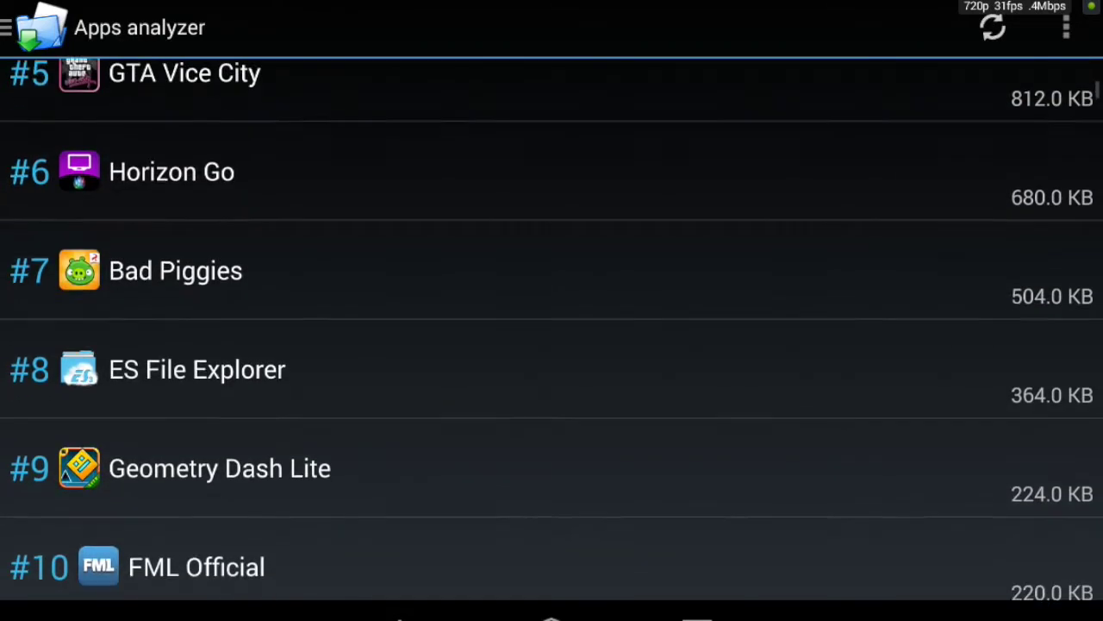
left_click(176, 261)
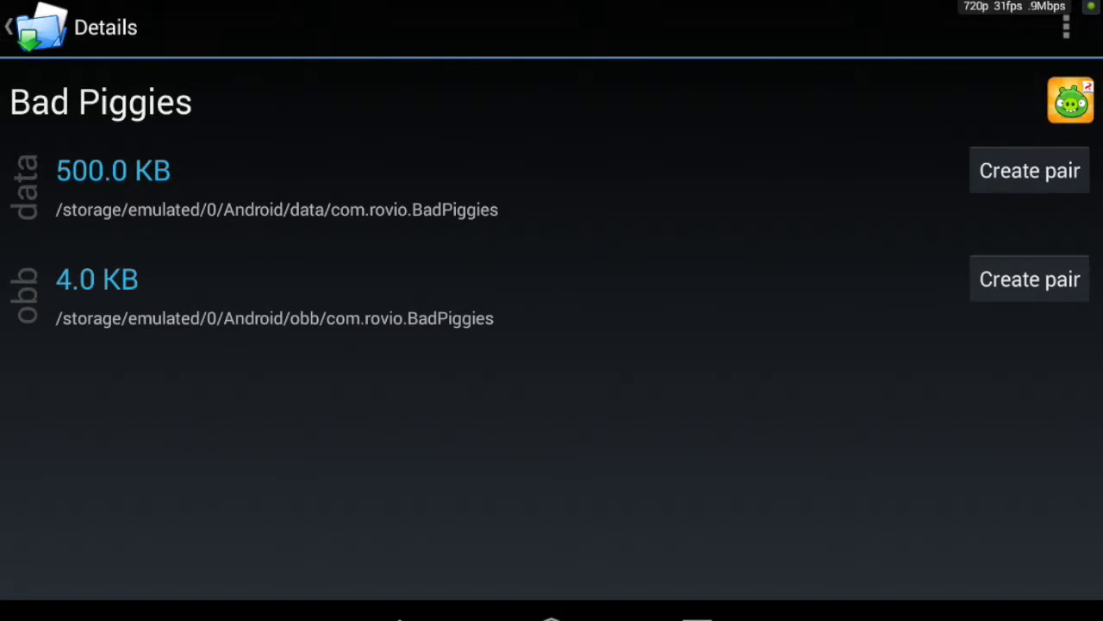
Pair Bad Piggies' data folder to /storage/sdcard1/Android/data/com.rovio.BadPiggies, moving existing files
left_click(1029, 170)
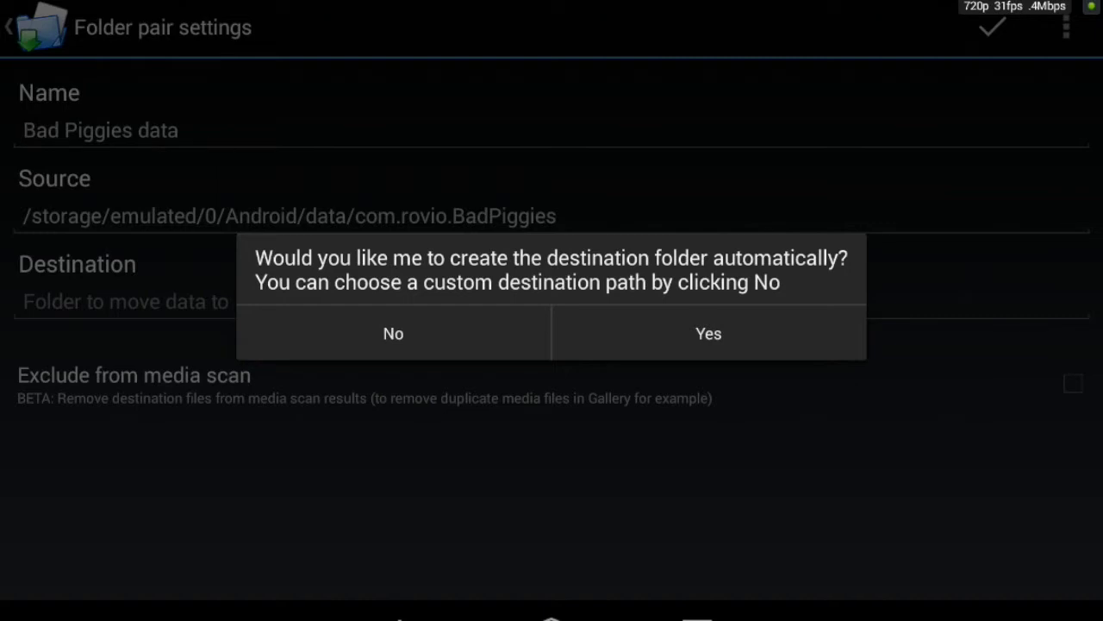
left_click(708, 333)
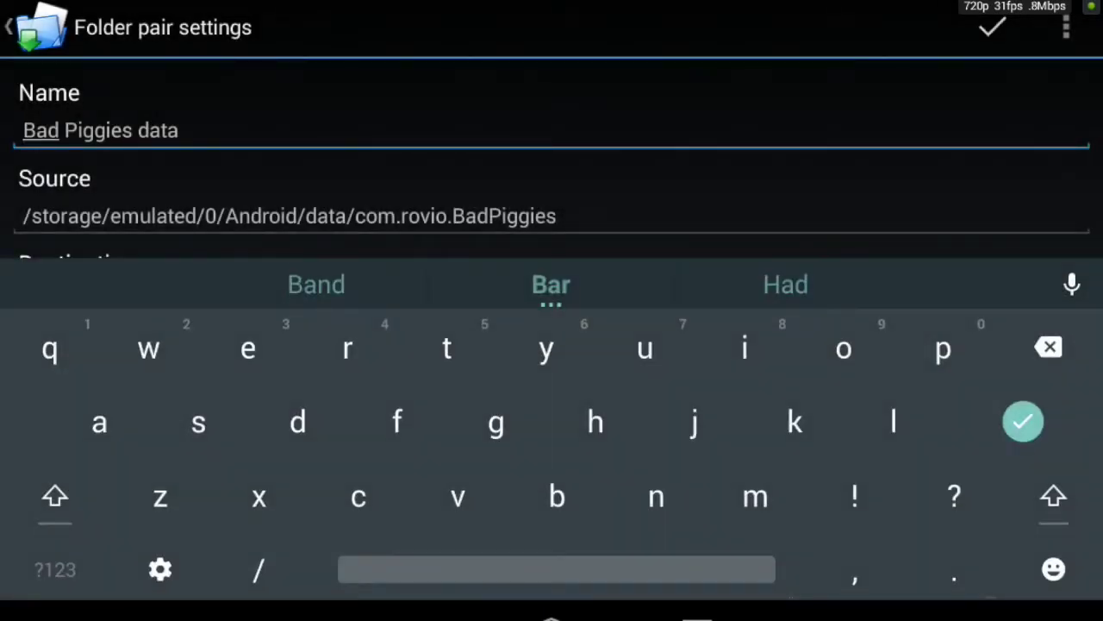
left_click(398, 612)
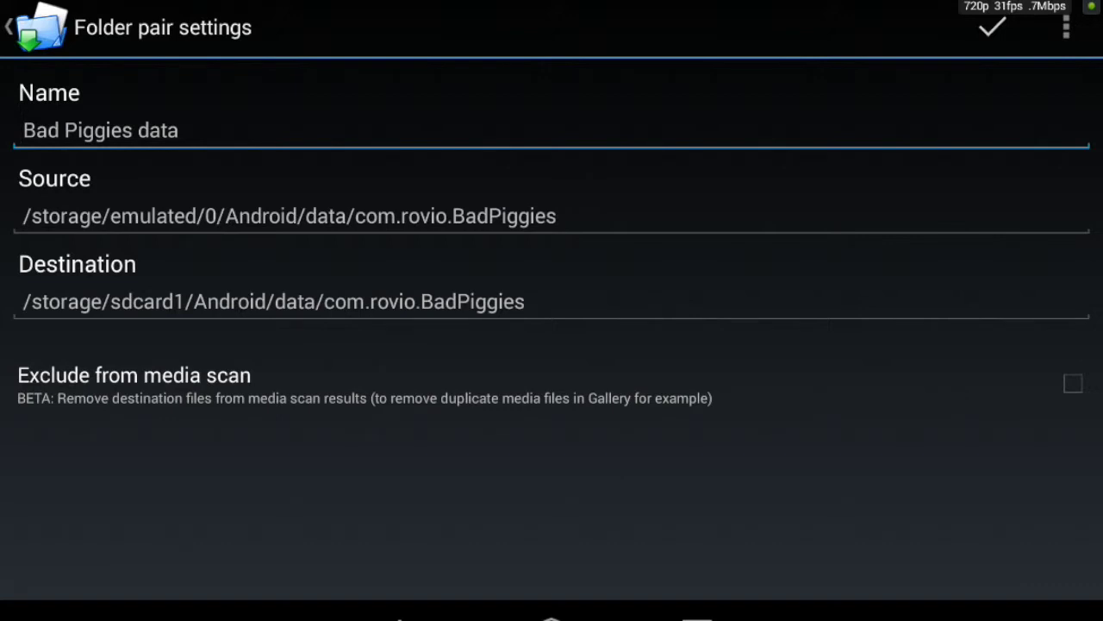
left_click(992, 28)
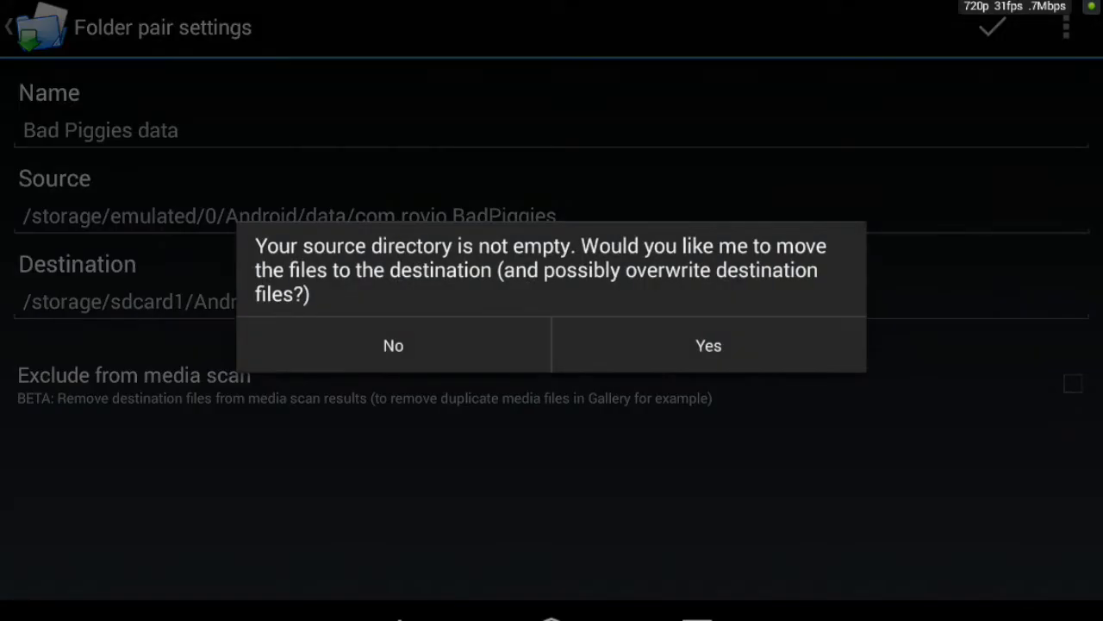
left_click(708, 345)
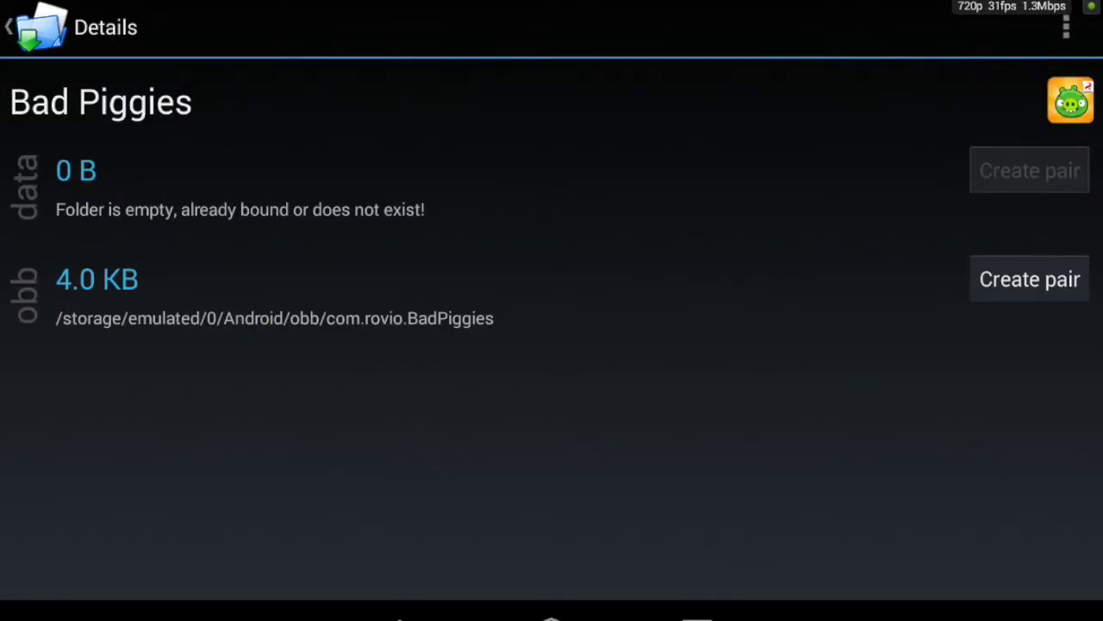
Check the data-move progress in notifications and return to FolderMount's sections
left_click_drag(310, 2, 310, 509)
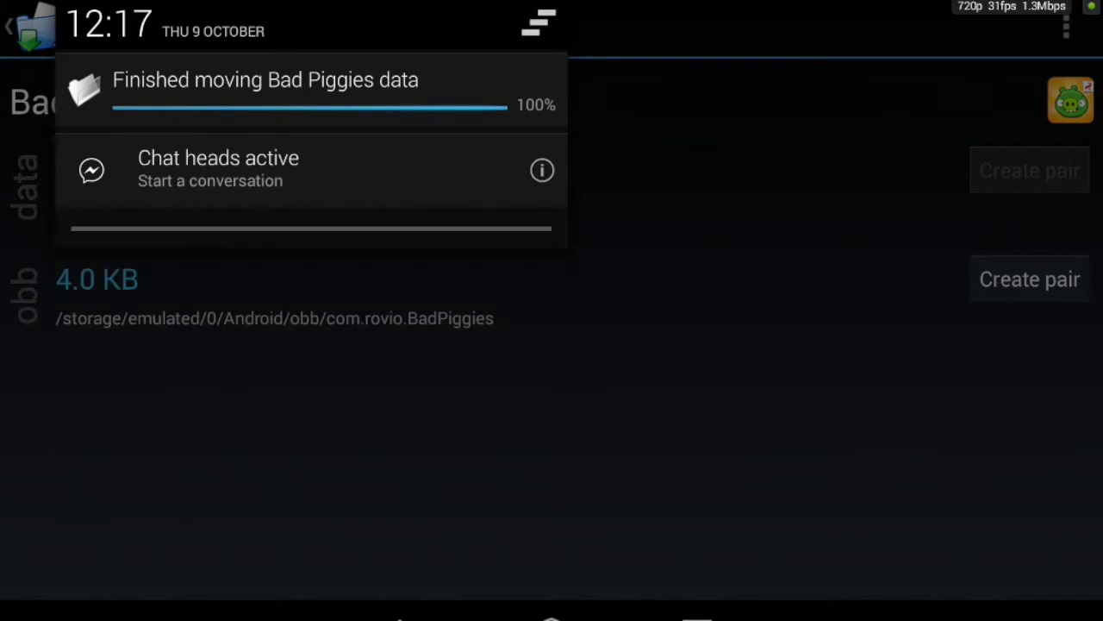
key("Escape")
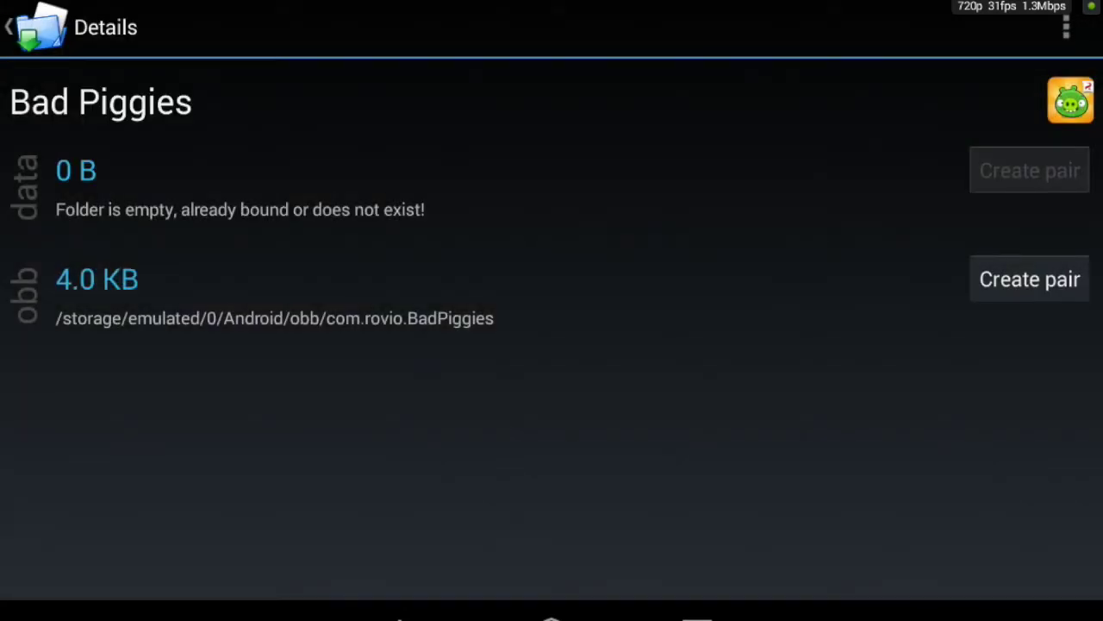
key("Escape")
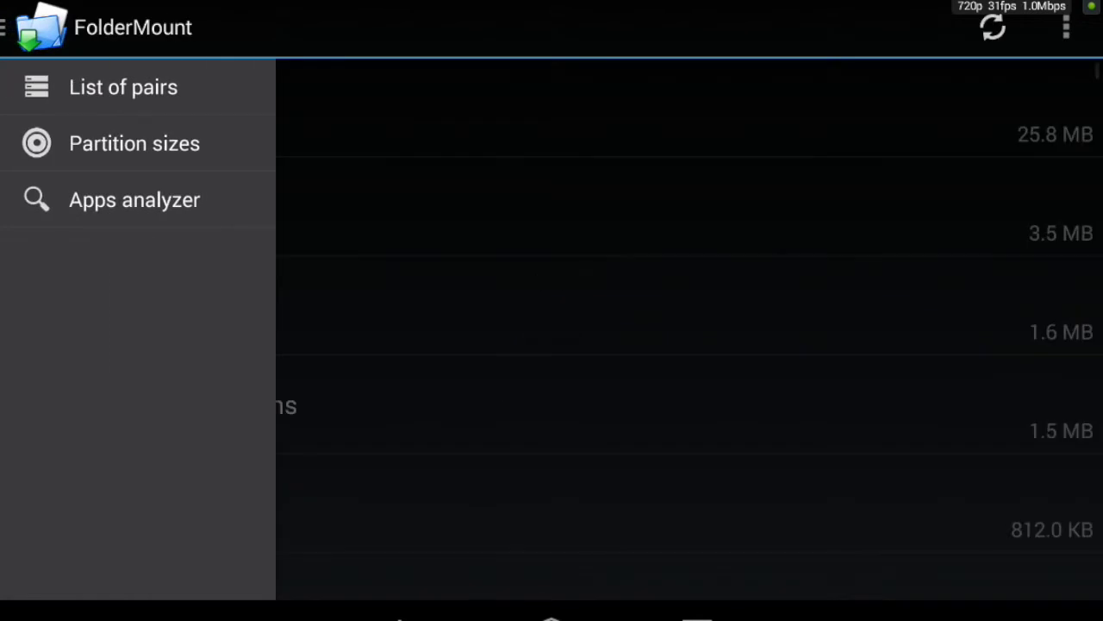
Pin every pair in List of pairs, including Bad Piggies data
left_click(124, 87)
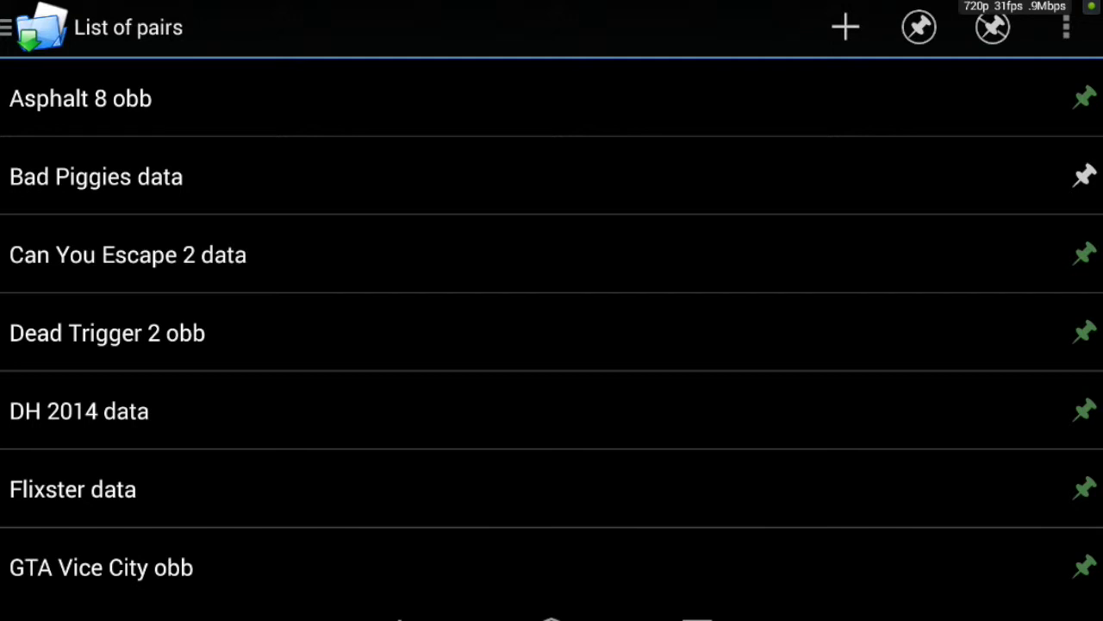
scroll(551, 327, "down", 1)
scroll(551, 327, "up", 1)
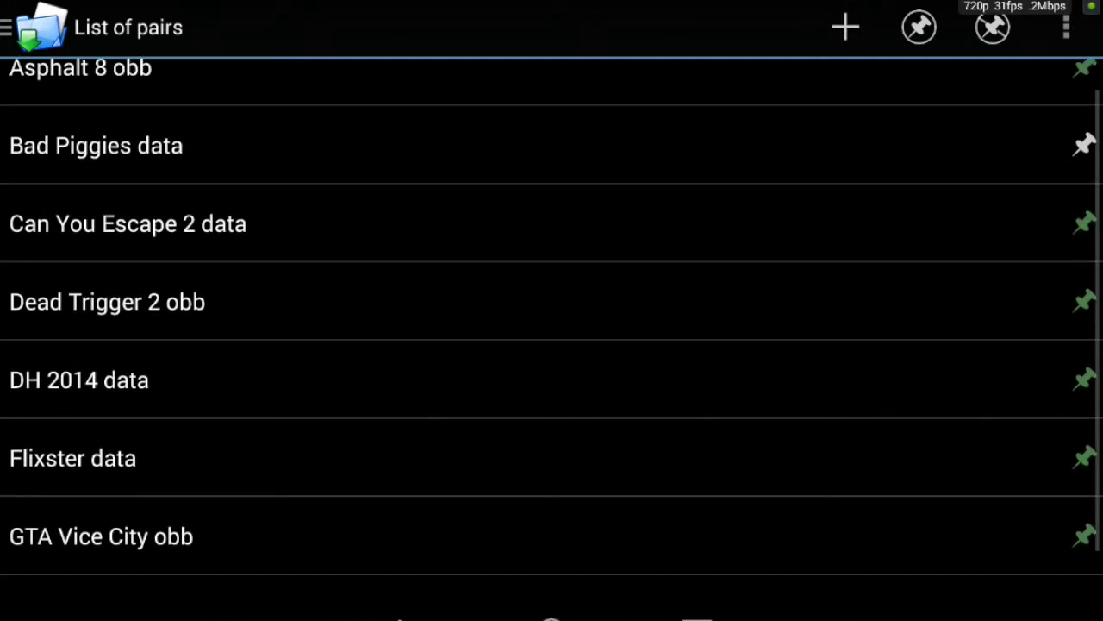
scroll(552, 327, "up", 1)
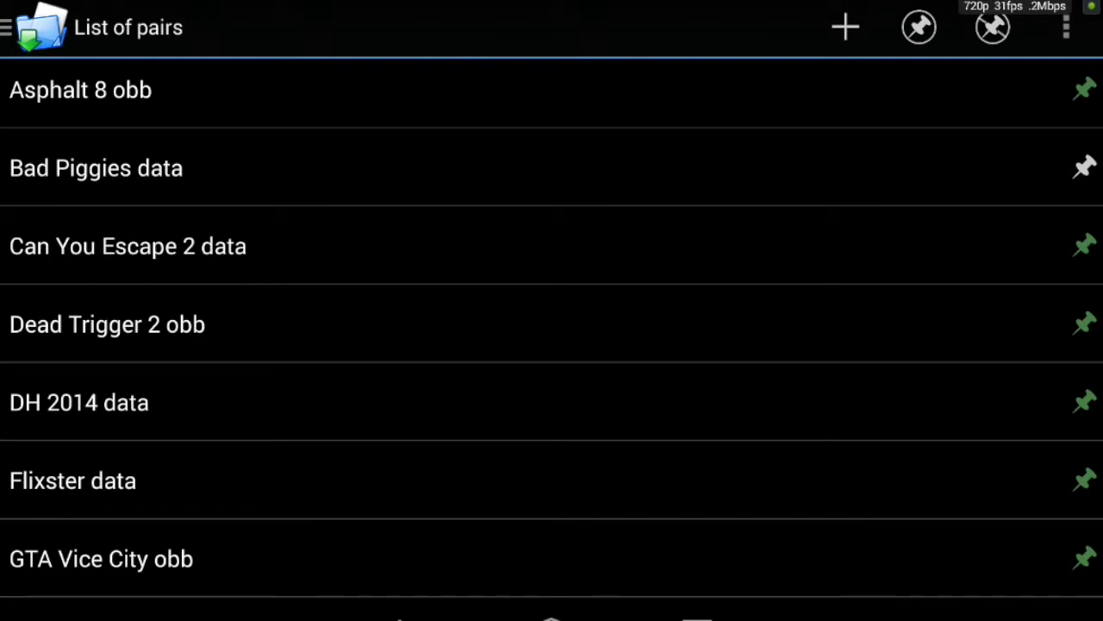
left_click(919, 26)
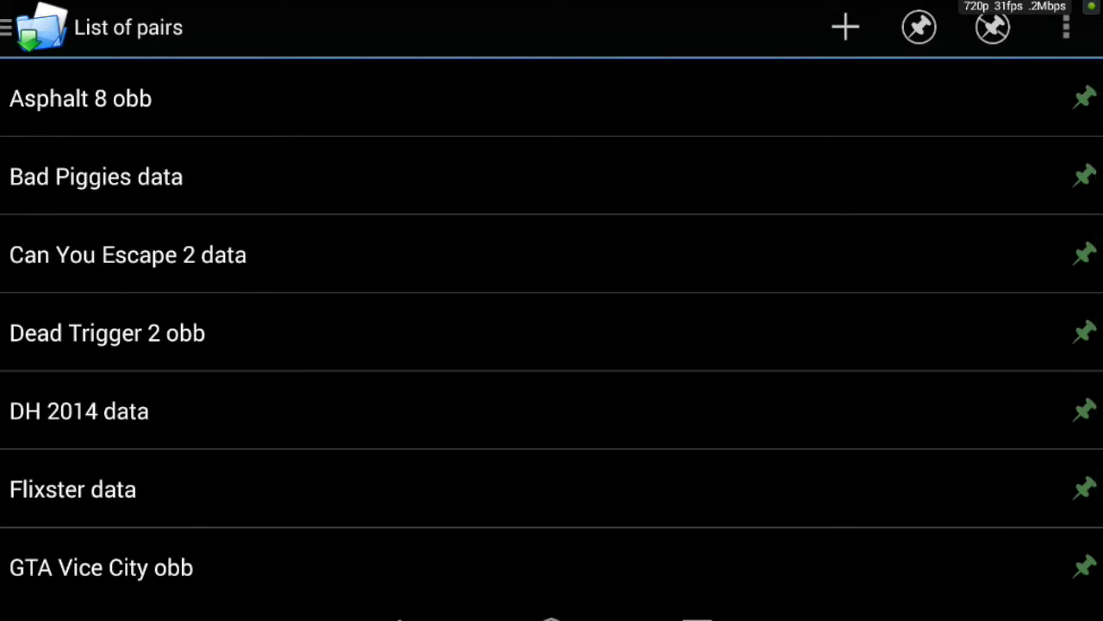
Launch Bad Piggies from the app list and open the Ground Hog Day levels
left_click(551, 613)
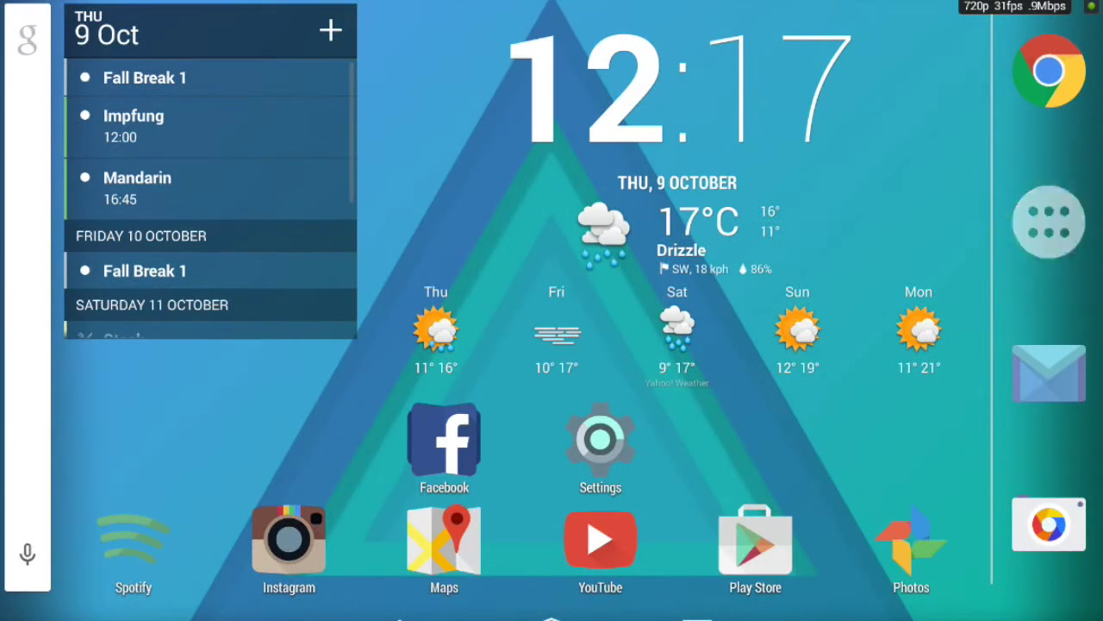
left_click(1049, 222)
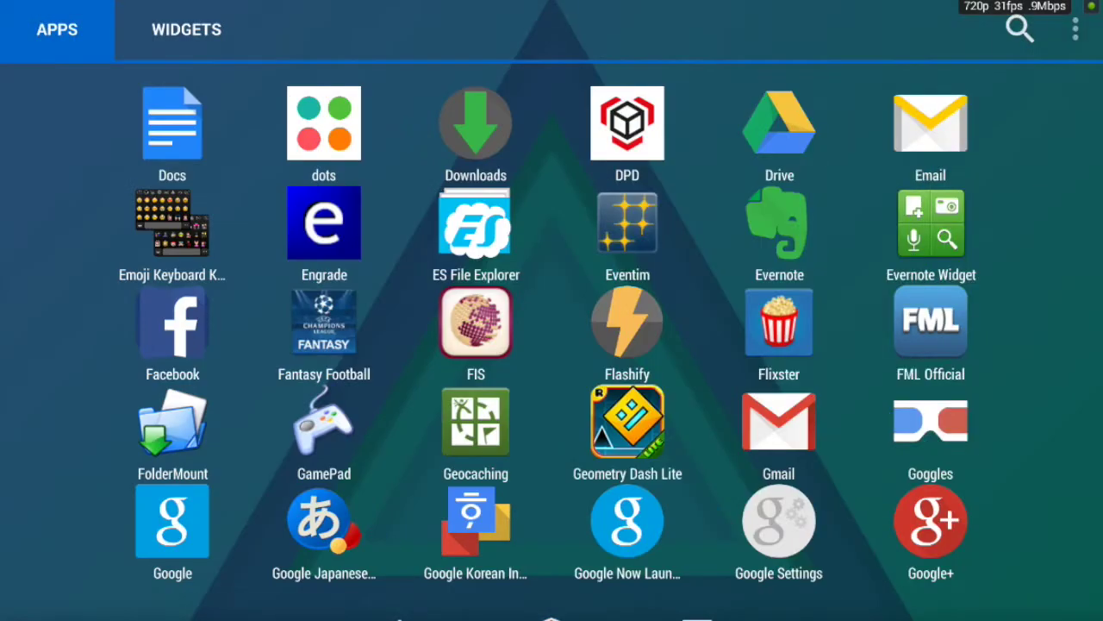
left_click(1017, 31)
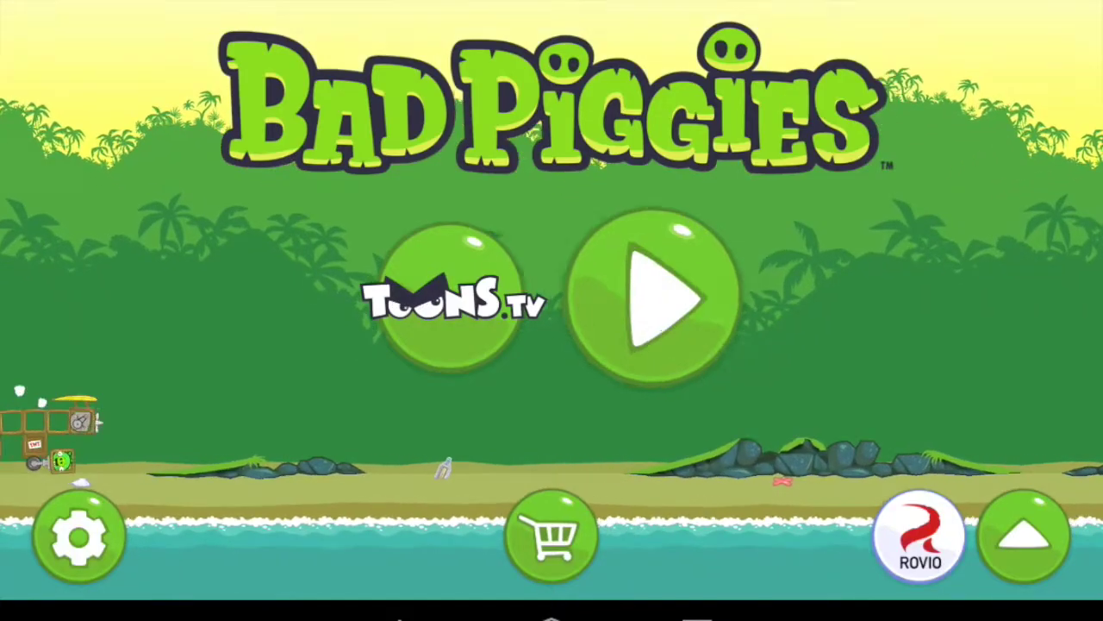
left_click(653, 297)
left_click(249, 259)
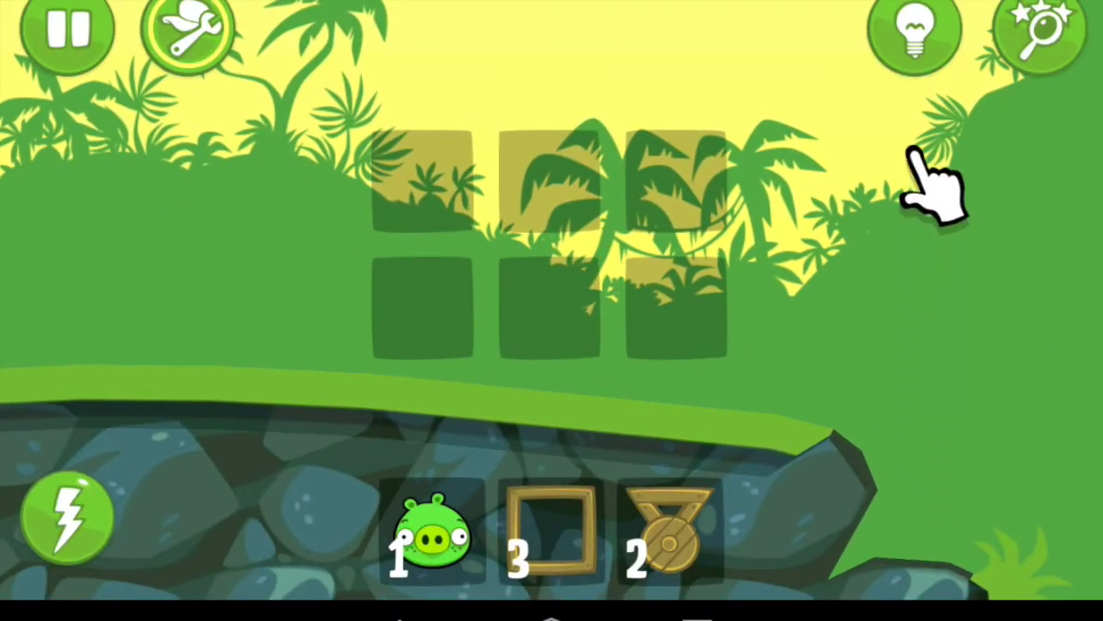
Build a two-wheeled cart with frames and the pig, then run it downhill
mouse_move(670, 530)
left_mouse_down()
mouse_move(661, 455)
mouse_move(702, 271)
mouse_move(660, 276)
mouse_move(675, 306)
mouse_move(660, 443)
mouse_move(473, 308)
mouse_move(419, 310)
left_mouse_up()
mouse_move(551, 530)
left_mouse_down()
mouse_move(529, 216)
mouse_move(419, 183)
mouse_move(537, 448)
mouse_move(542, 164)
mouse_move(550, 176)
mouse_move(675, 181)
left_mouse_up()
mouse_move(434, 530)
left_mouse_down()
mouse_move(438, 443)
mouse_move(612, 56)
left_mouse_up()
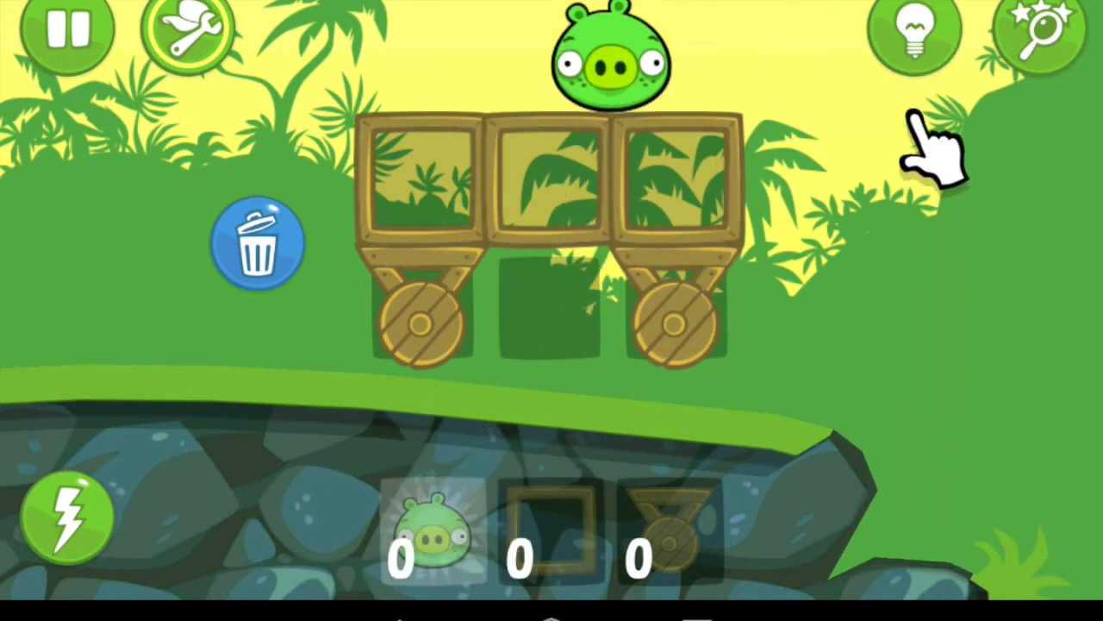
mouse_move(550, 181)
left_mouse_down()
mouse_move(574, 225)
mouse_move(550, 307)
left_mouse_up()
mouse_move(433, 530)
left_mouse_down()
mouse_move(537, 307)
mouse_move(550, 178)
left_mouse_up()
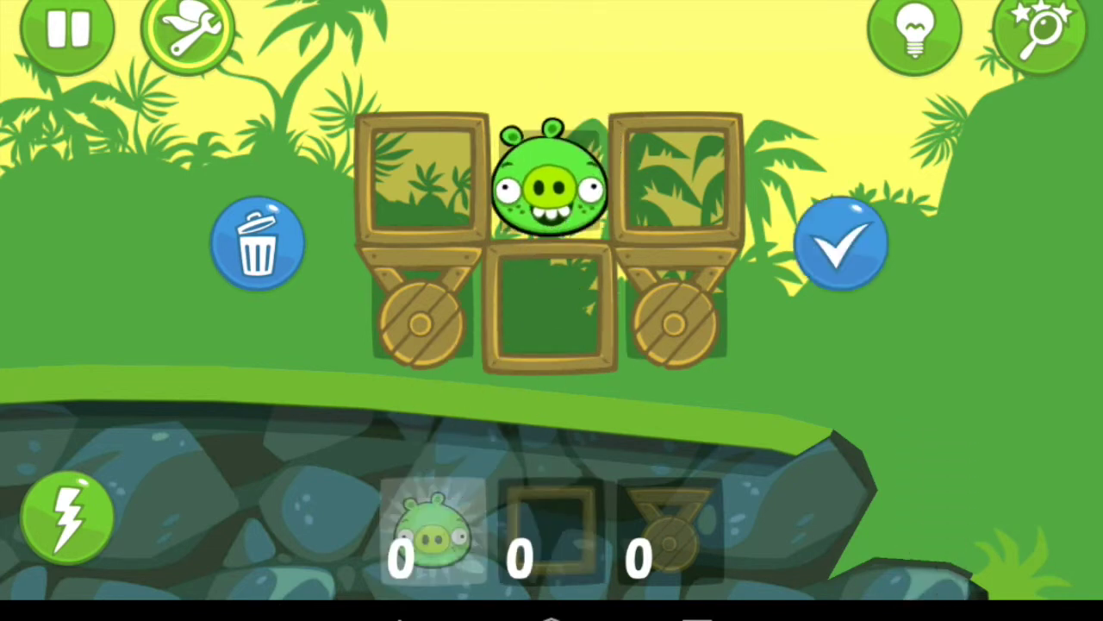
left_click(840, 244)
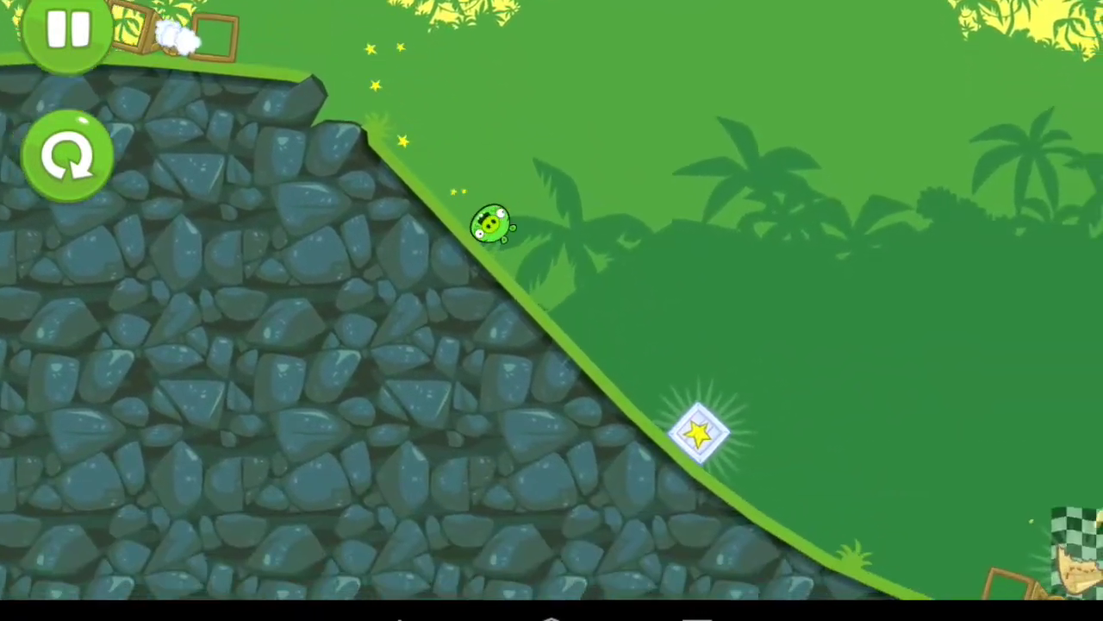
Stop the run, clear the cart, rebuild it with a frame row and seated pig, and drive again
left_click(67, 155)
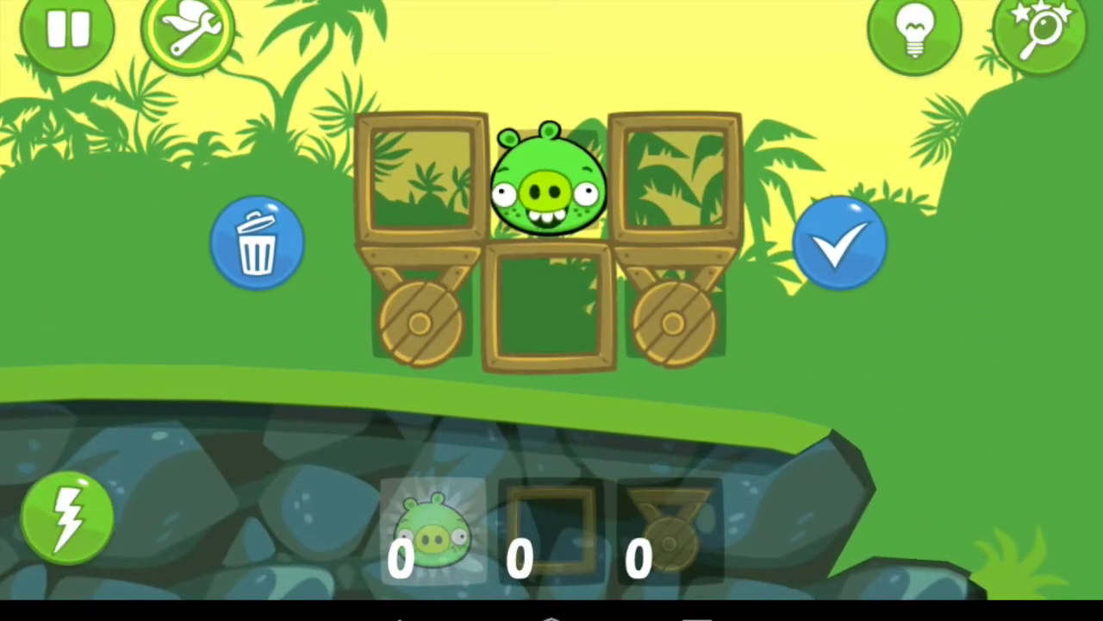
left_click(257, 242)
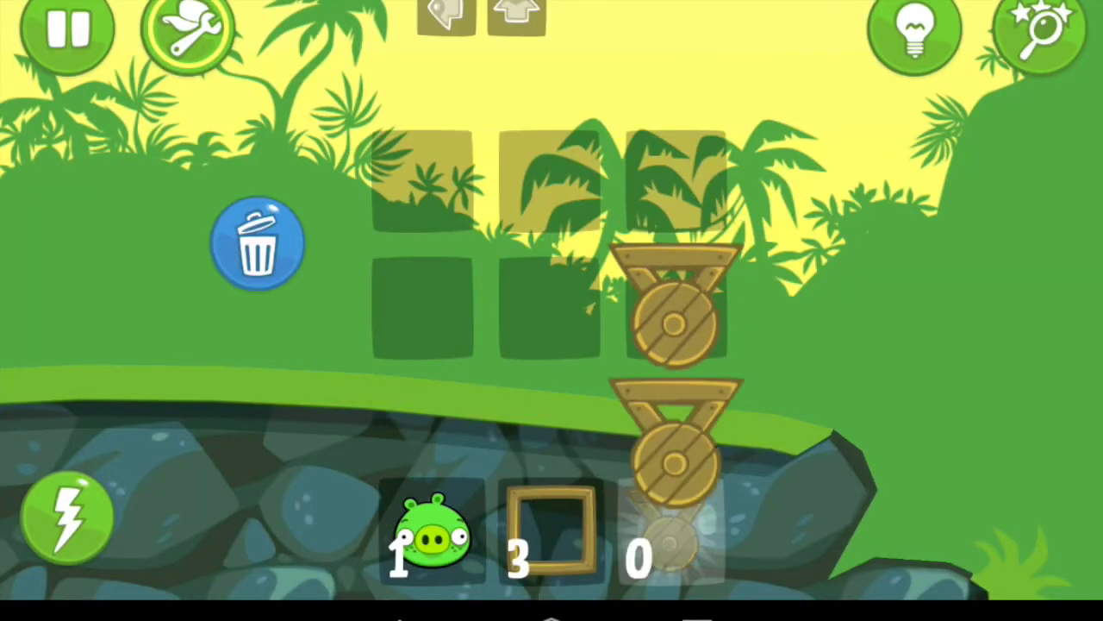
left_click_drag(551, 530, 435, 177)
left_click_drag(551, 530, 552, 176)
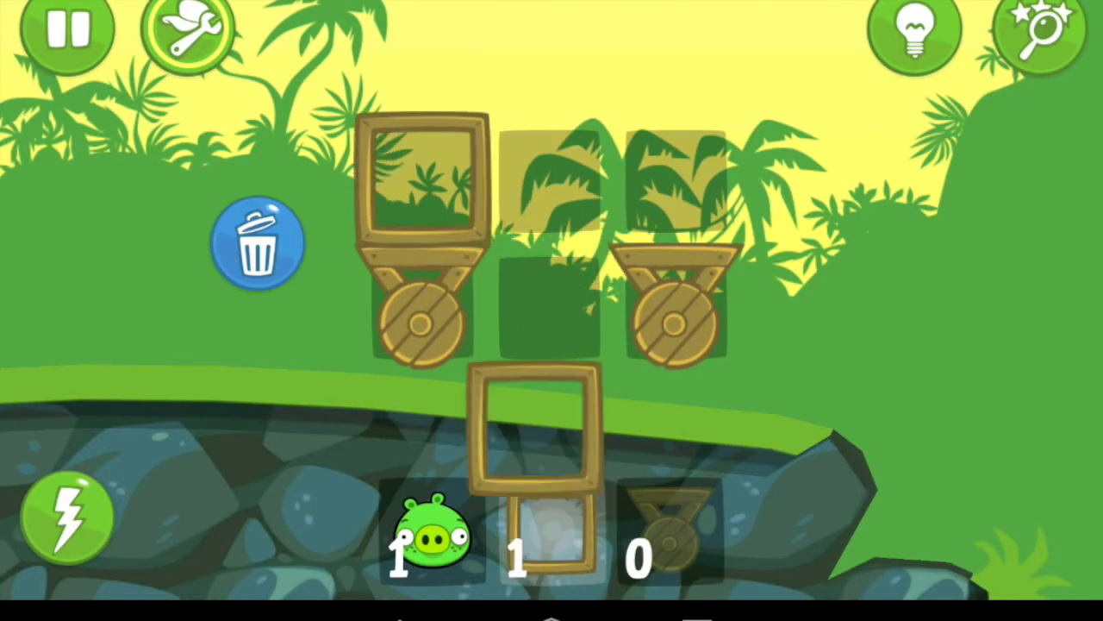
left_click_drag(552, 530, 650, 129)
left_click_drag(431, 530, 551, 177)
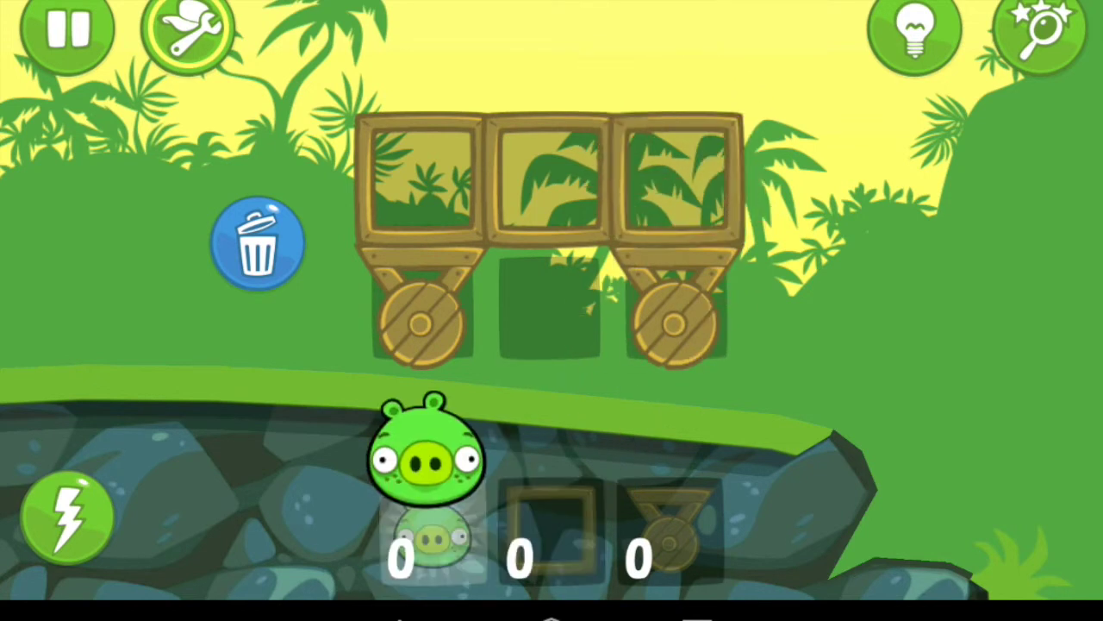
left_click(840, 243)
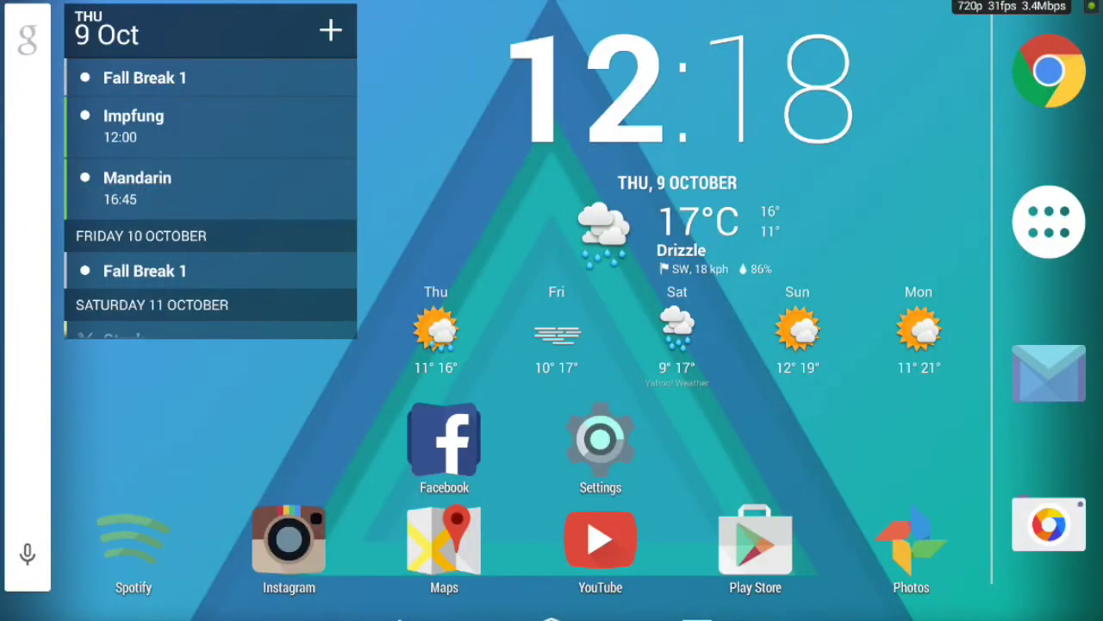
Relaunch FolderMount via app search 'fol' to show its folder pairs, then open quick-settings Share
left_click(1048, 221)
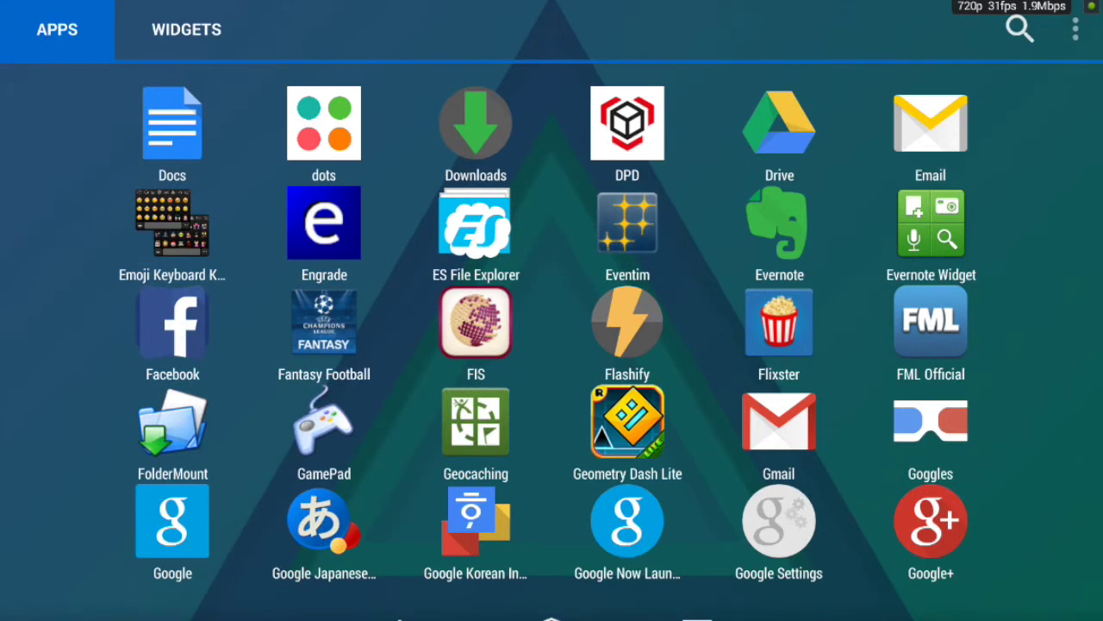
left_click(1020, 29)
type("f")
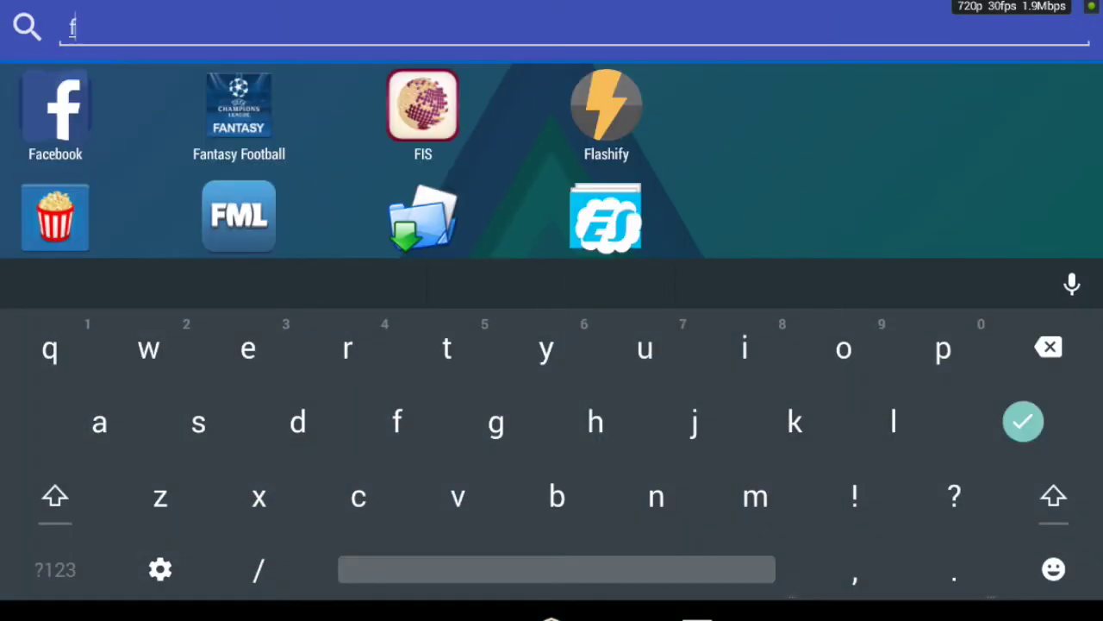
type("ol")
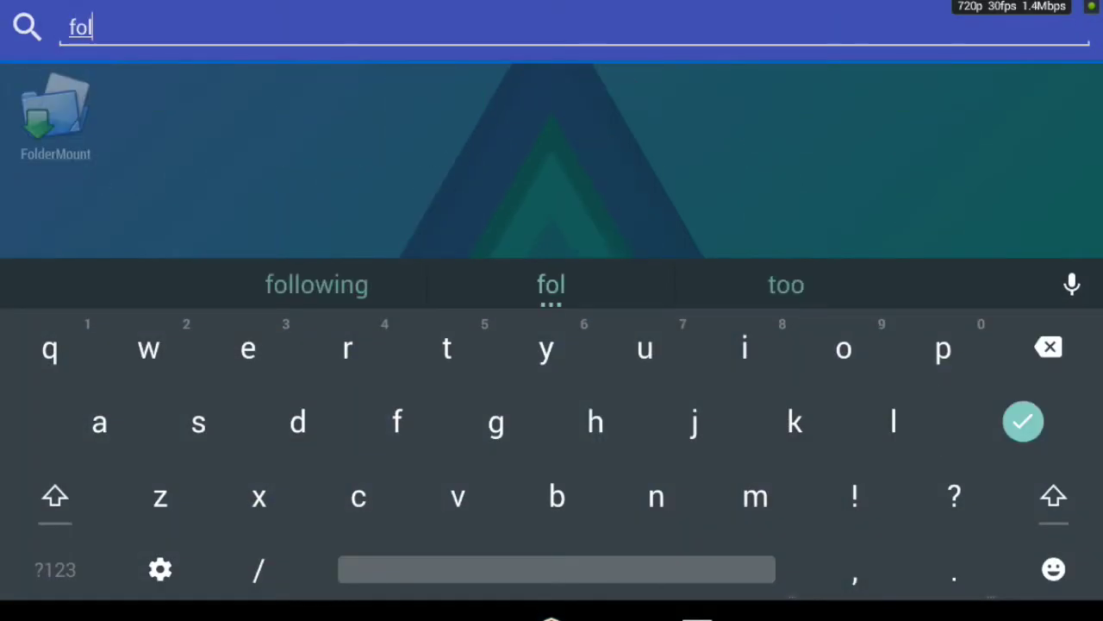
left_click(55, 112)
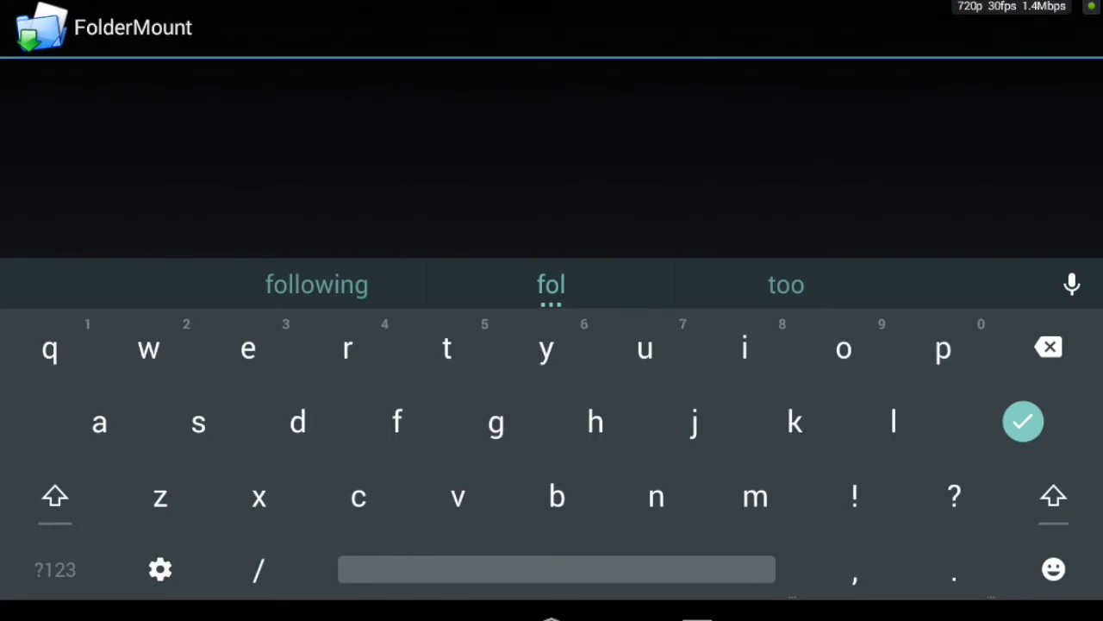
left_click(411, 611)
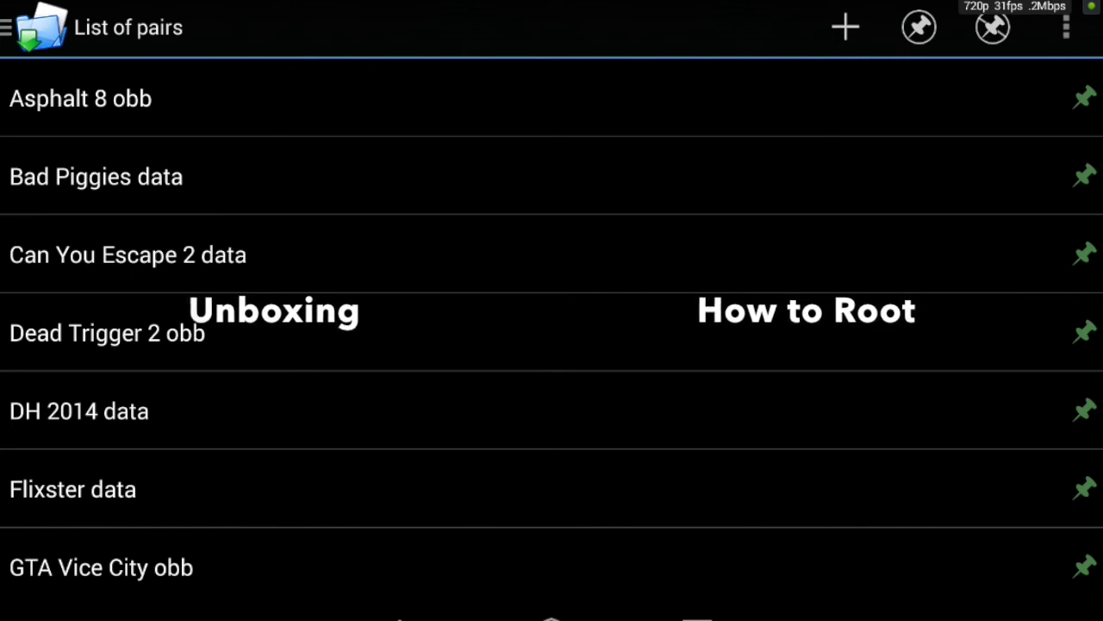
left_click_drag(792, 2, 791, 345)
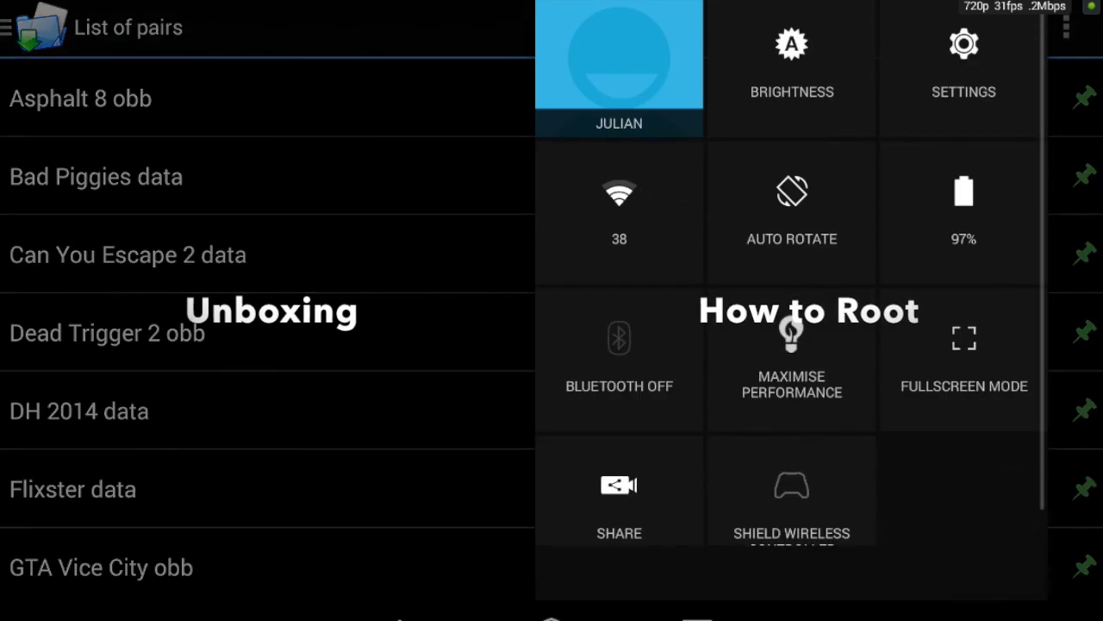
left_click(619, 492)
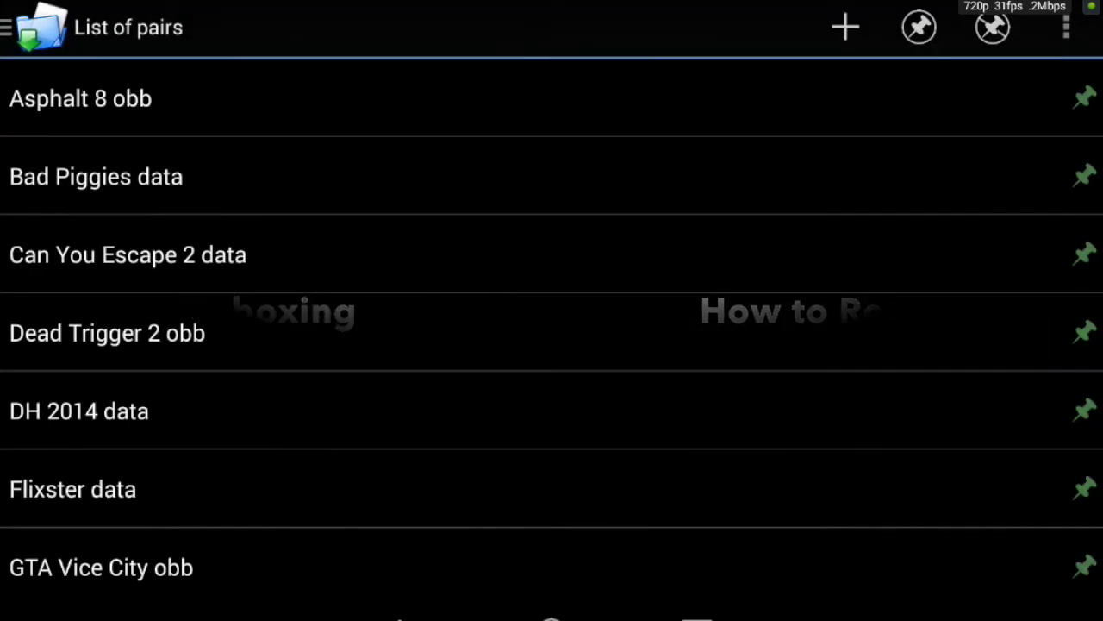